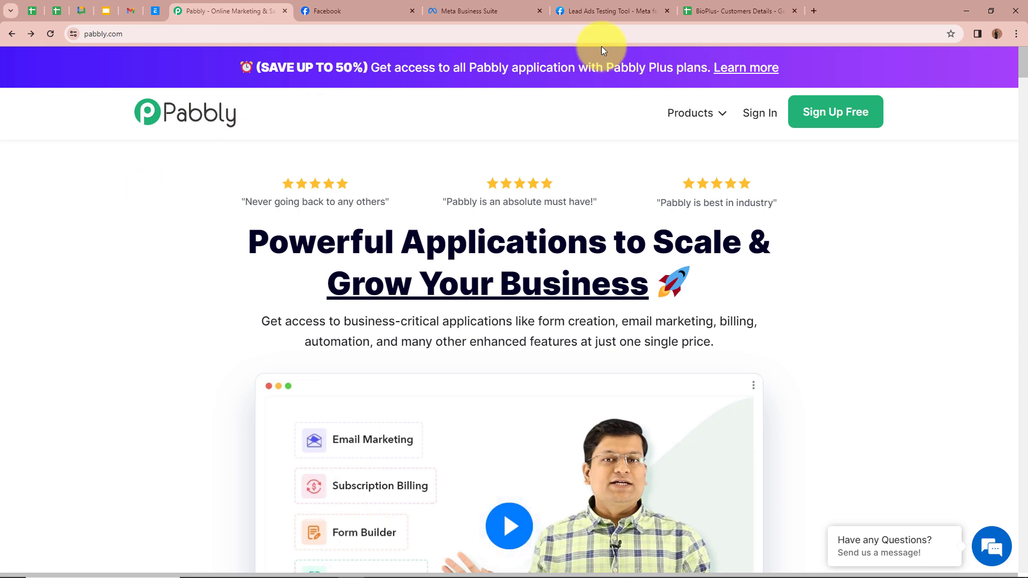
Review the Name, Email and Phone Number columns in the BioPlus- Customers Details sheet
left_click(733, 7)
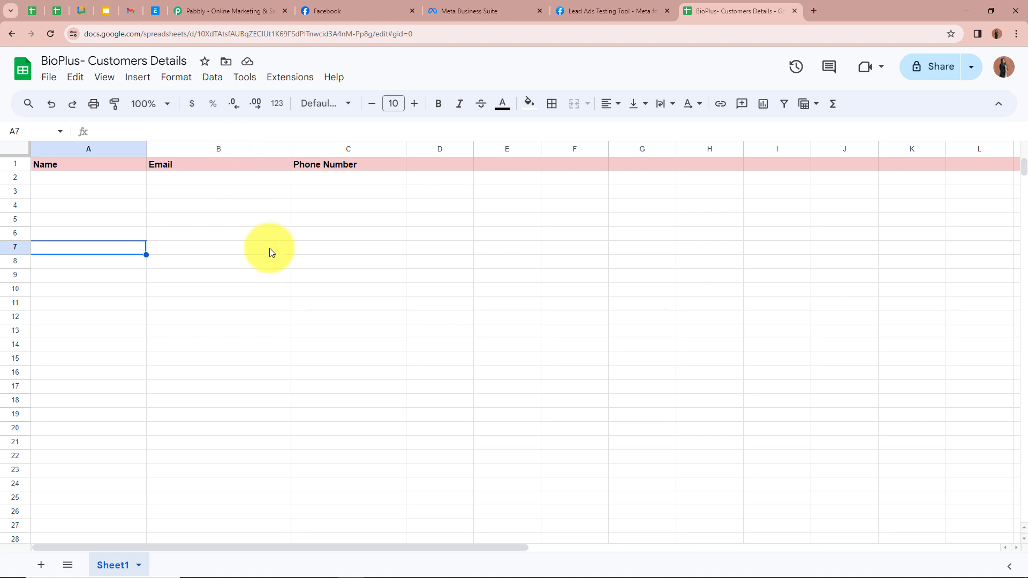
left_click(56, 180)
left_click(213, 182)
left_click(321, 186)
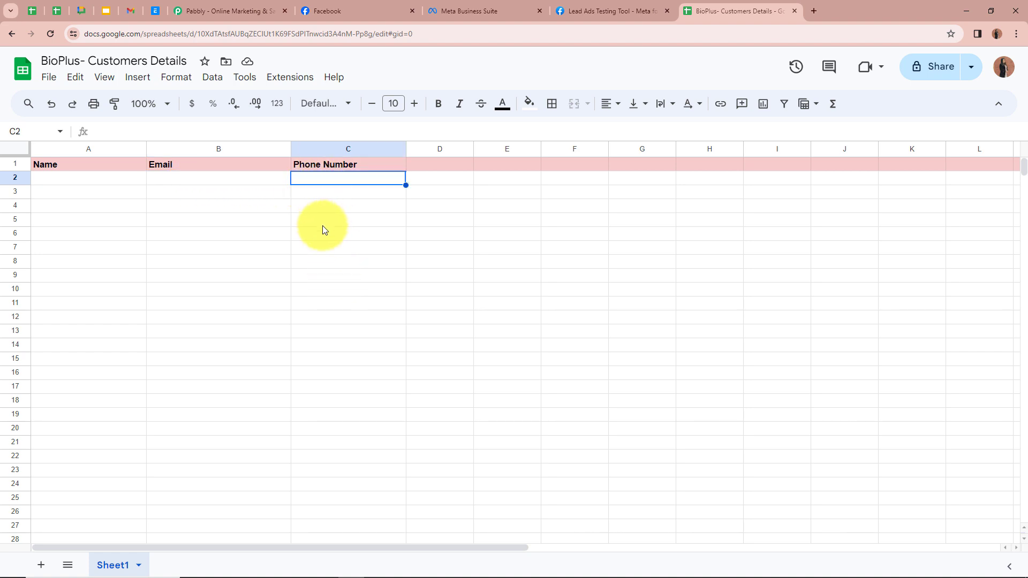
Sign in to Pabbly and launch Pabbly Connect from the apps list
left_click(241, 11)
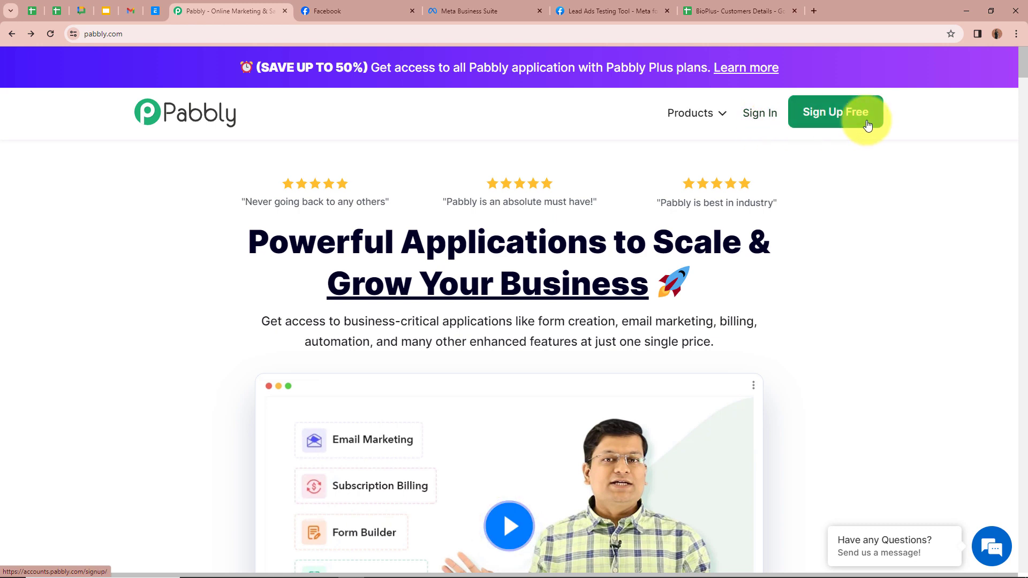
left_click(759, 119)
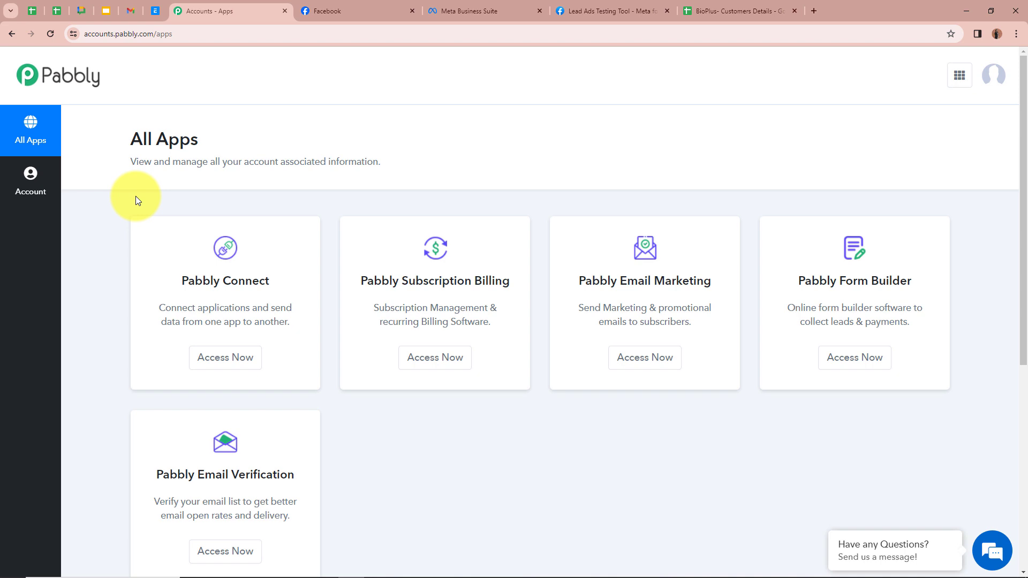
left_click(226, 360)
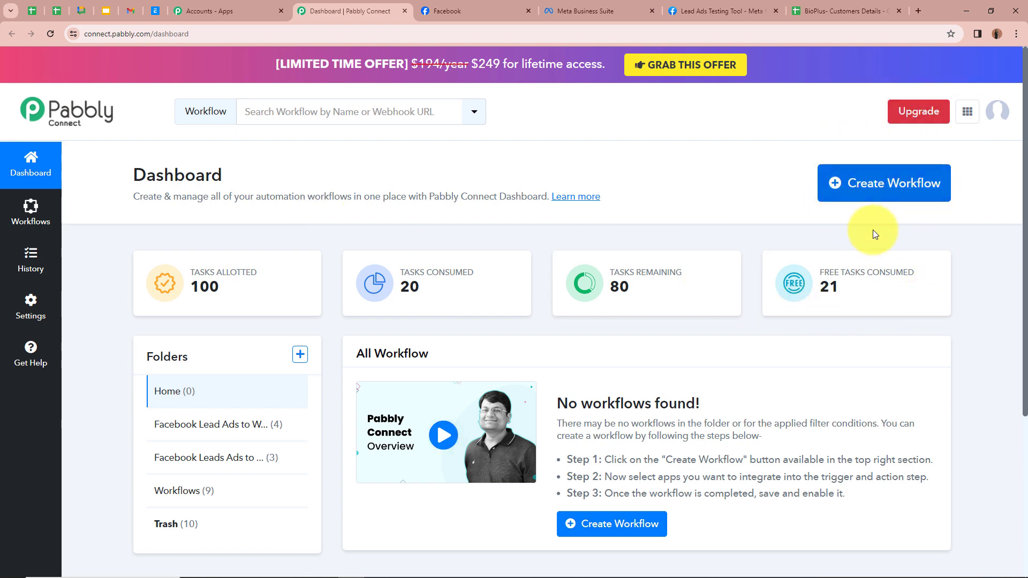
Create workflow 'BioPlus- Facebook Lead Ads to Google Sheets' in the Facebook Leads Ads to Google Sheets folder
left_click(876, 191)
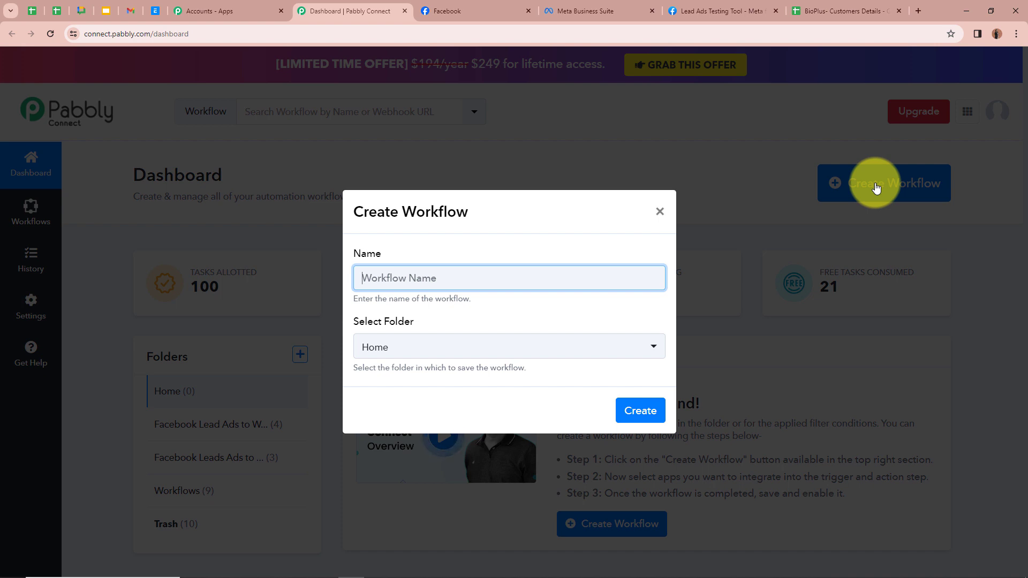
type("BioPlus- Facebook Lead Ads to Google Sheets")
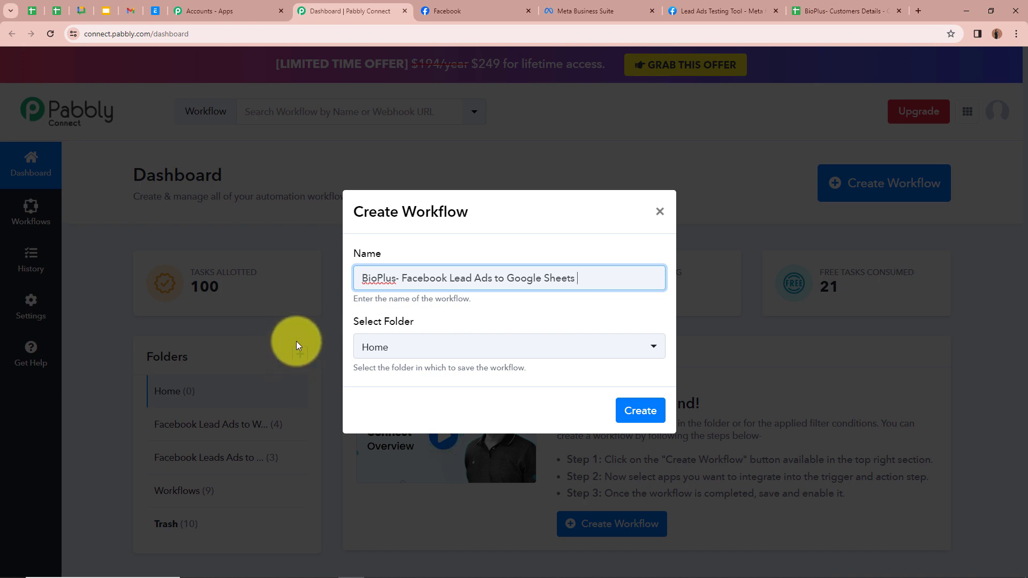
left_click(649, 346)
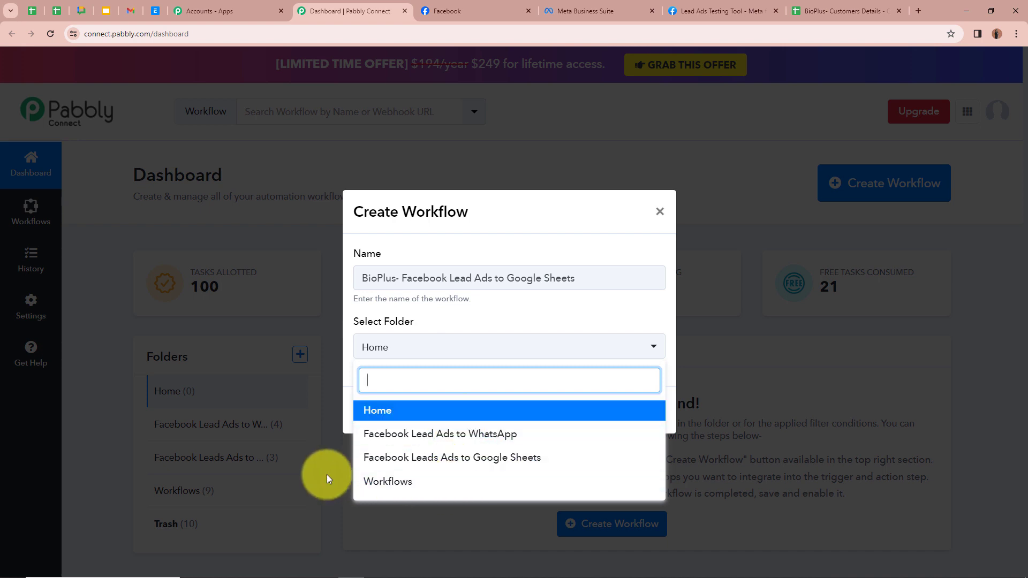
left_click(532, 457)
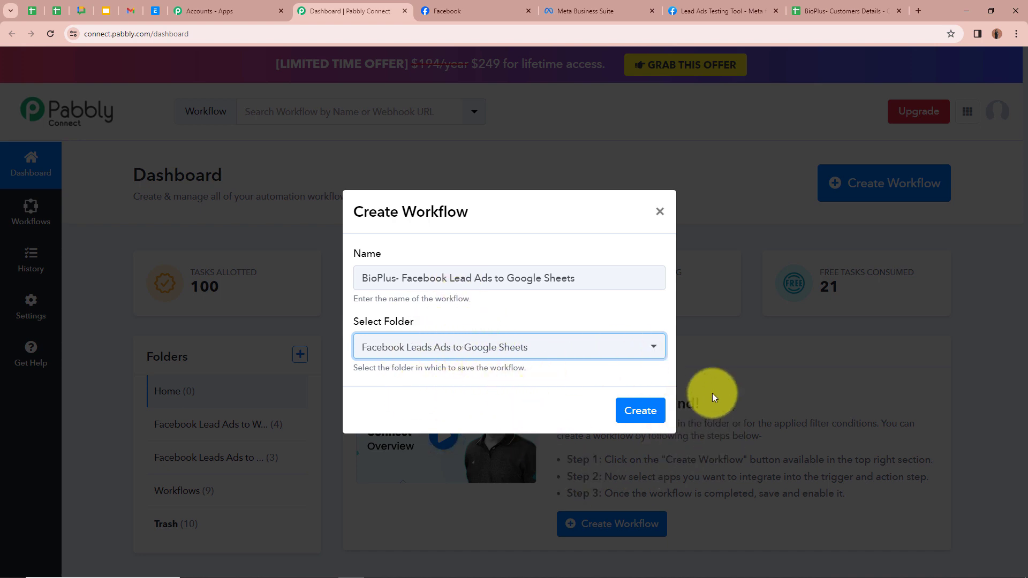
left_click(648, 410)
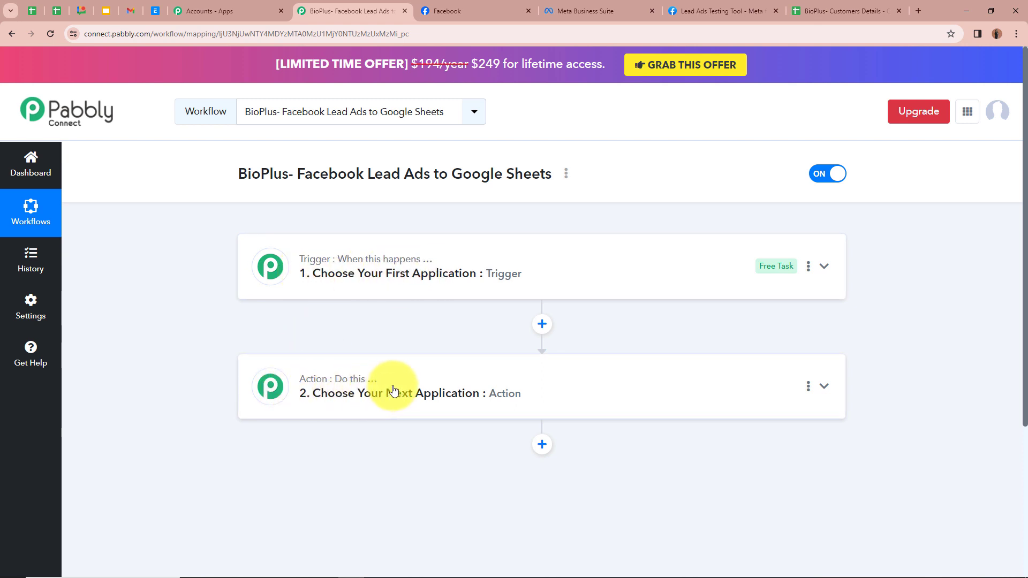
Set the trigger app to Facebook Lead Ads, found by searching 'Face', with event New Lead (Instant)
left_click(822, 267)
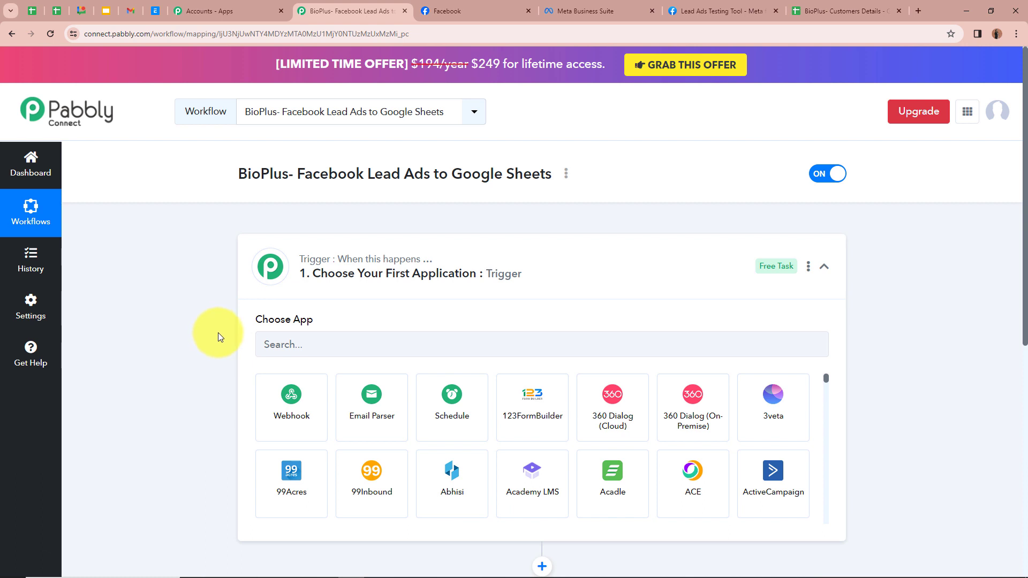
left_click(308, 341)
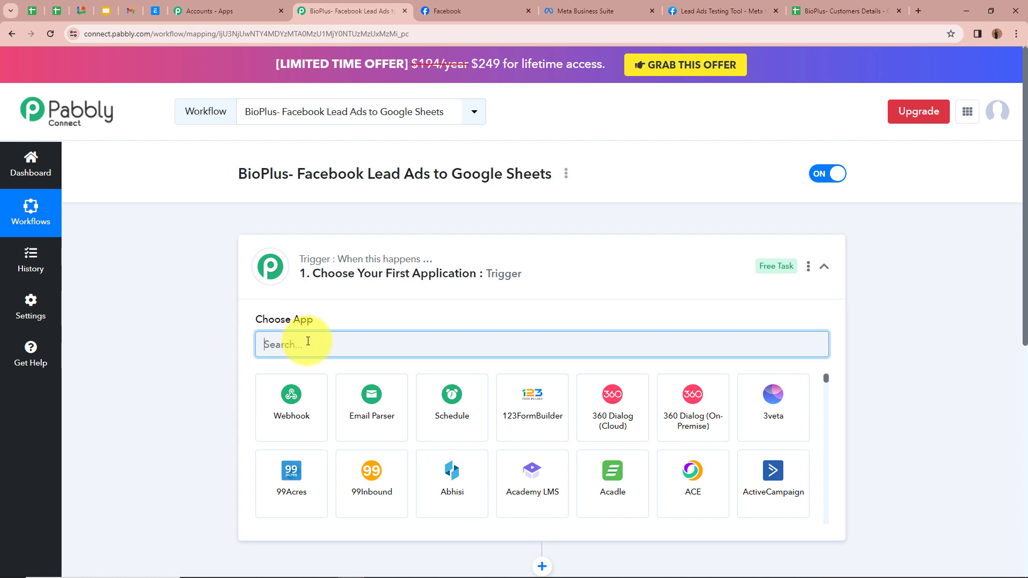
type("Face")
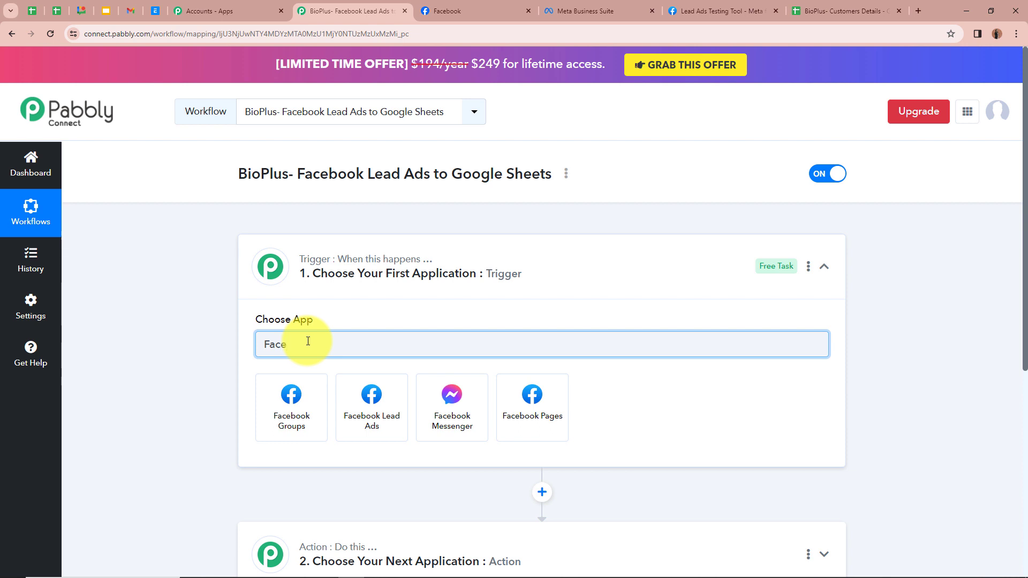
left_click(368, 408)
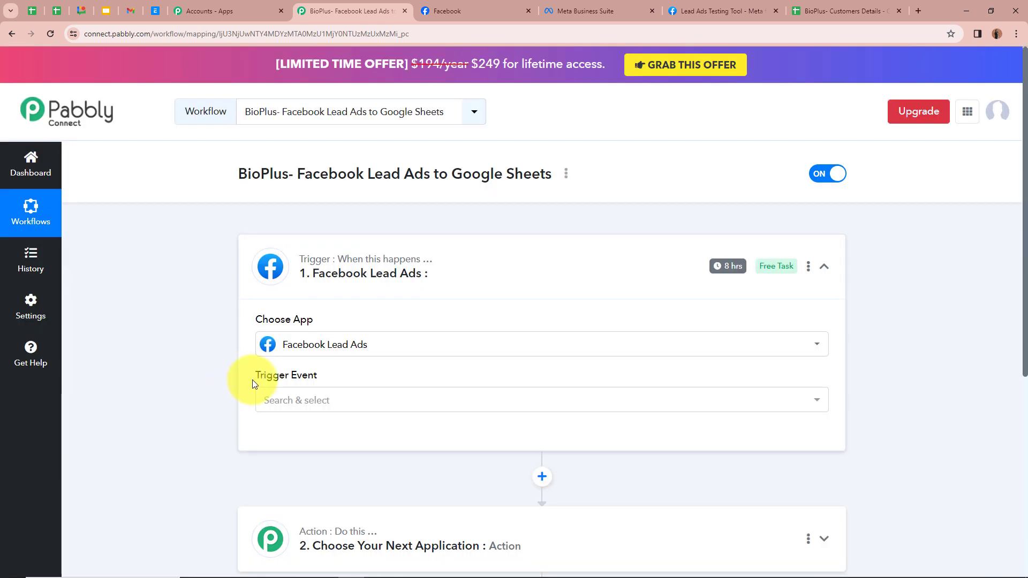
left_click(331, 407)
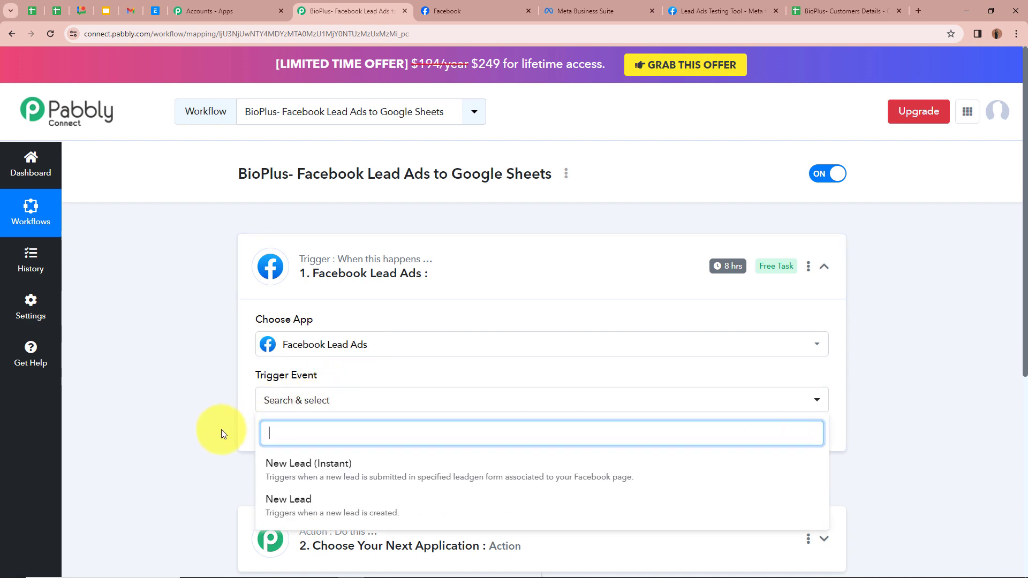
left_click(300, 464)
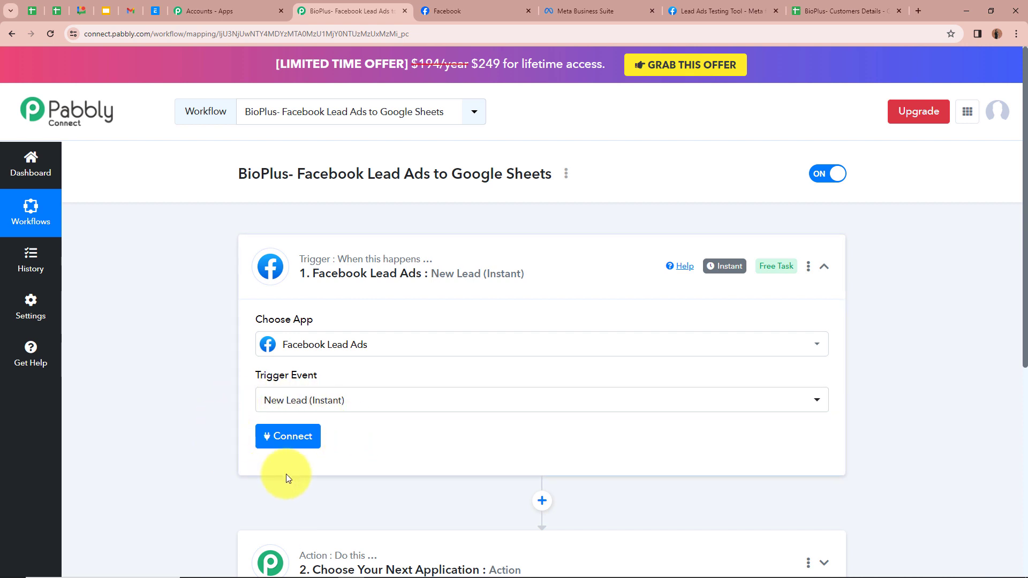
Add and authorize a new Facebook Lead Ads connection, revealing the Page and LeadGen Form fields
left_click(288, 440)
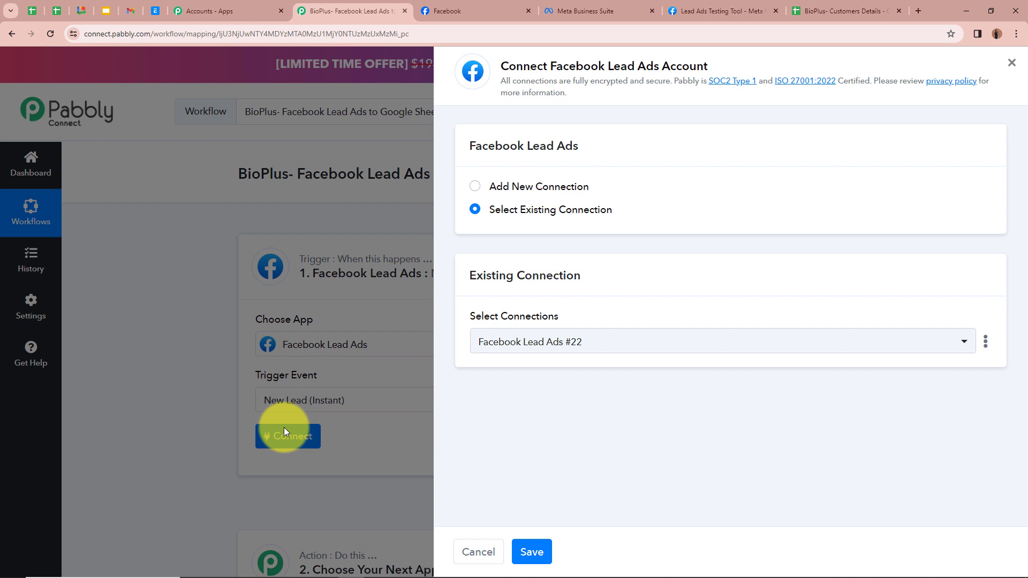
left_click(475, 186)
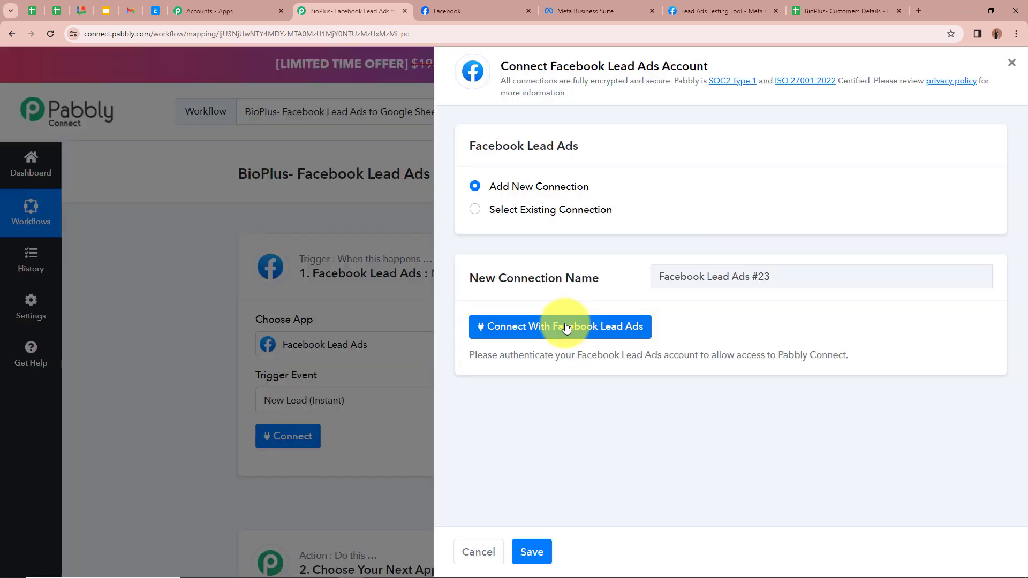
left_click(567, 329)
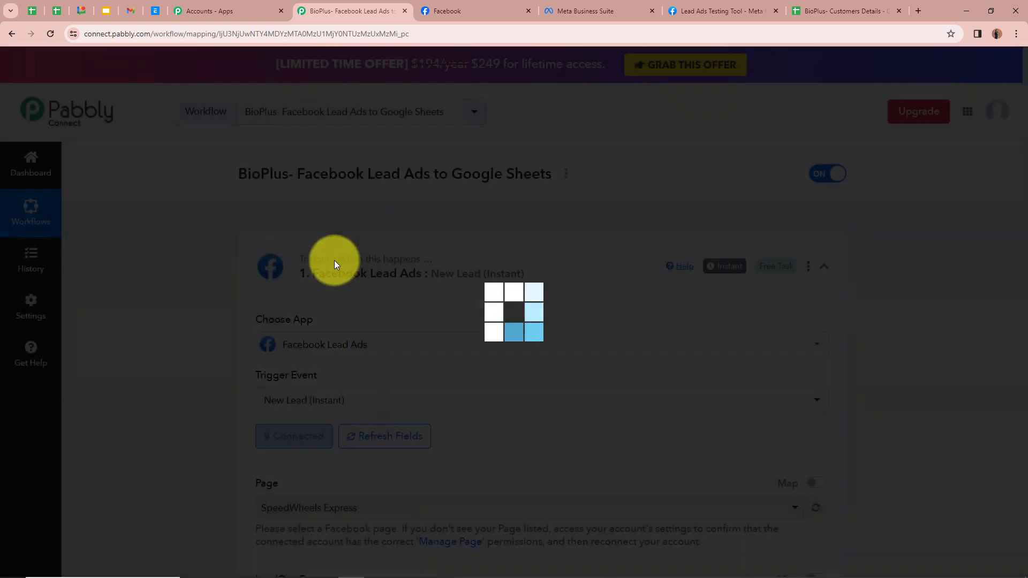
scroll(132, 369, "down", 1)
scroll(131, 366, "down", 2)
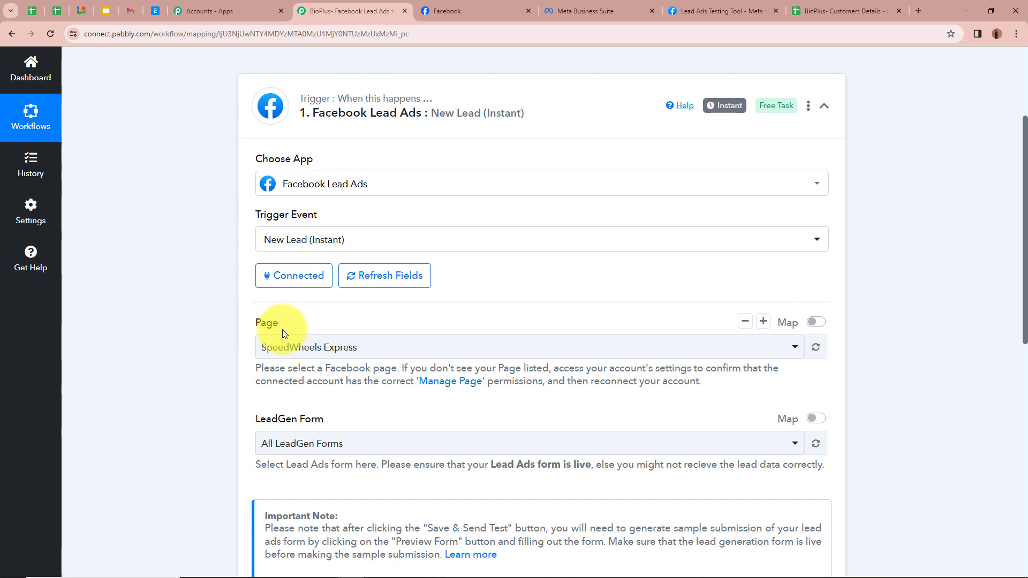
Select BioPlus as the trigger's Facebook Page
left_click(450, 10)
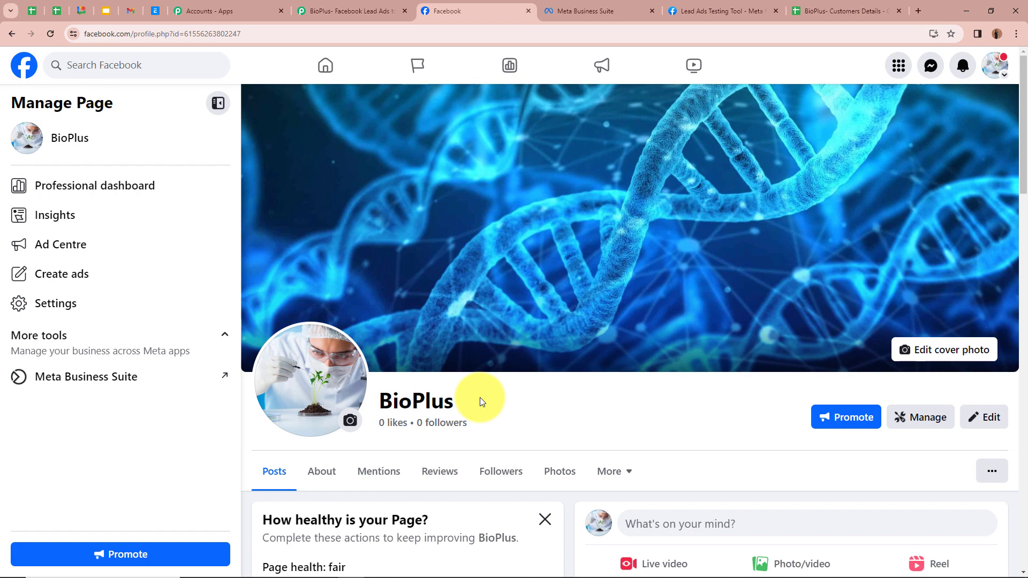
left_click(328, 12)
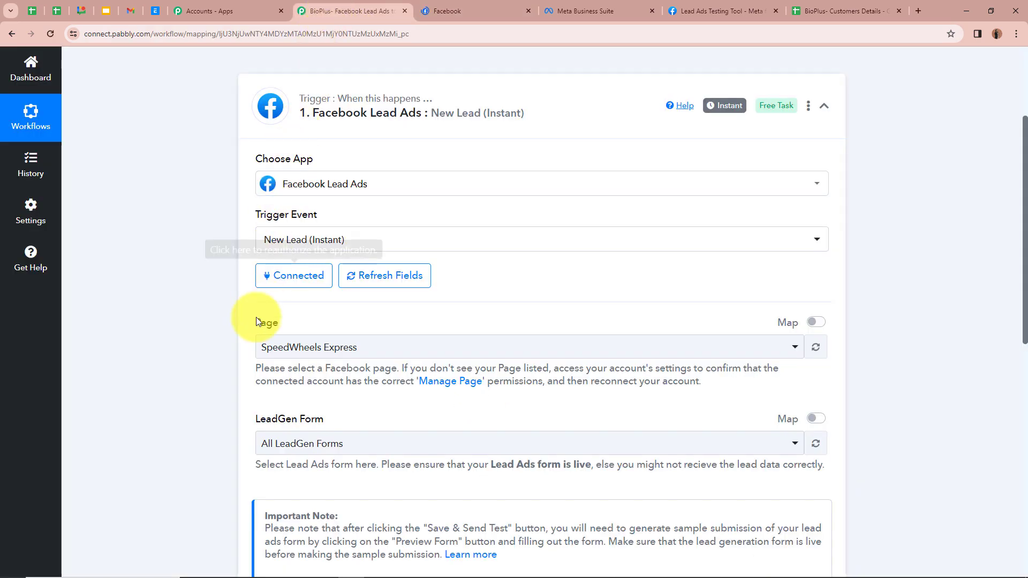
left_click(285, 359)
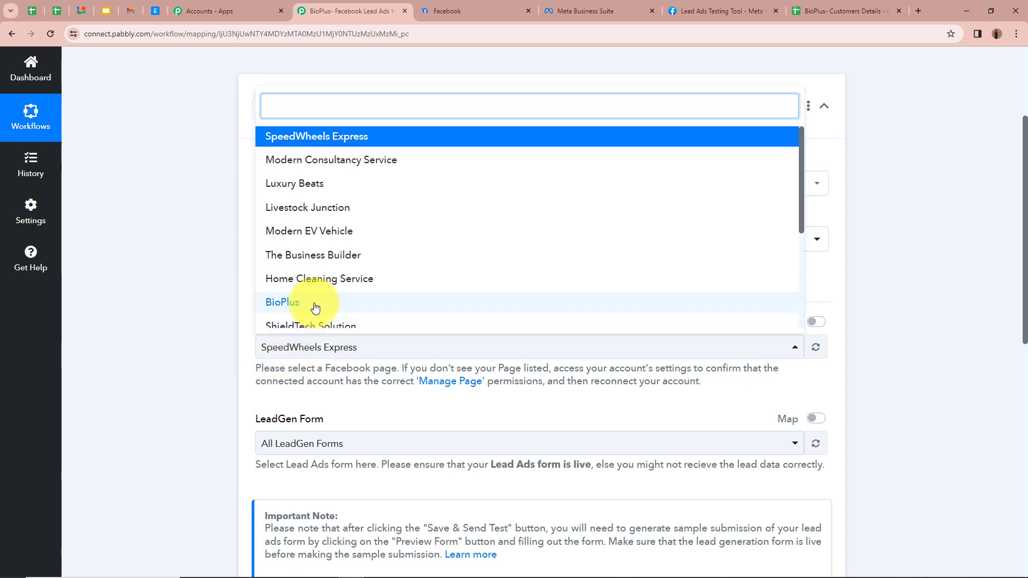
left_click(319, 299)
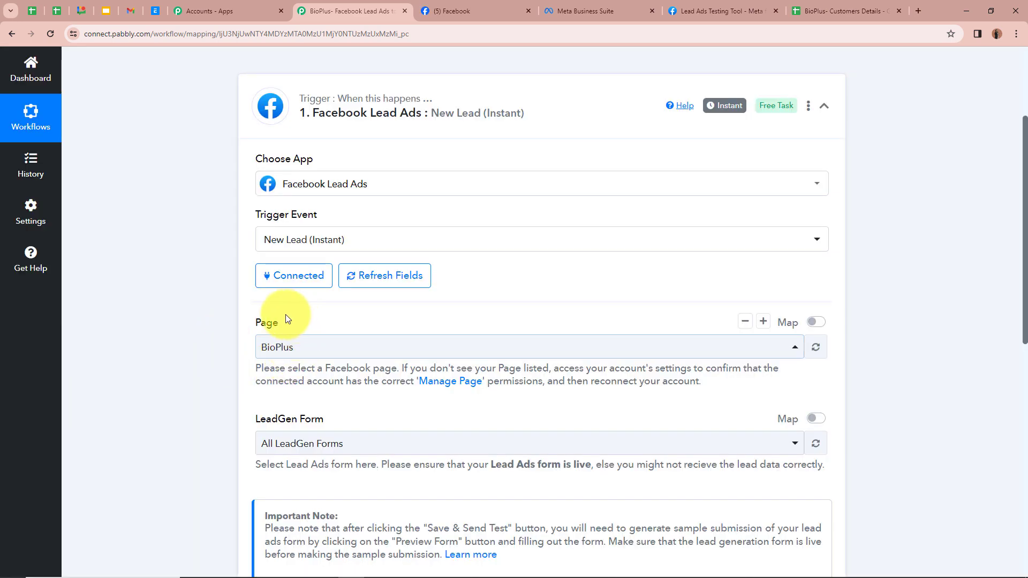
scroll(207, 354, "down", 2)
scroll(207, 349, "down", 1)
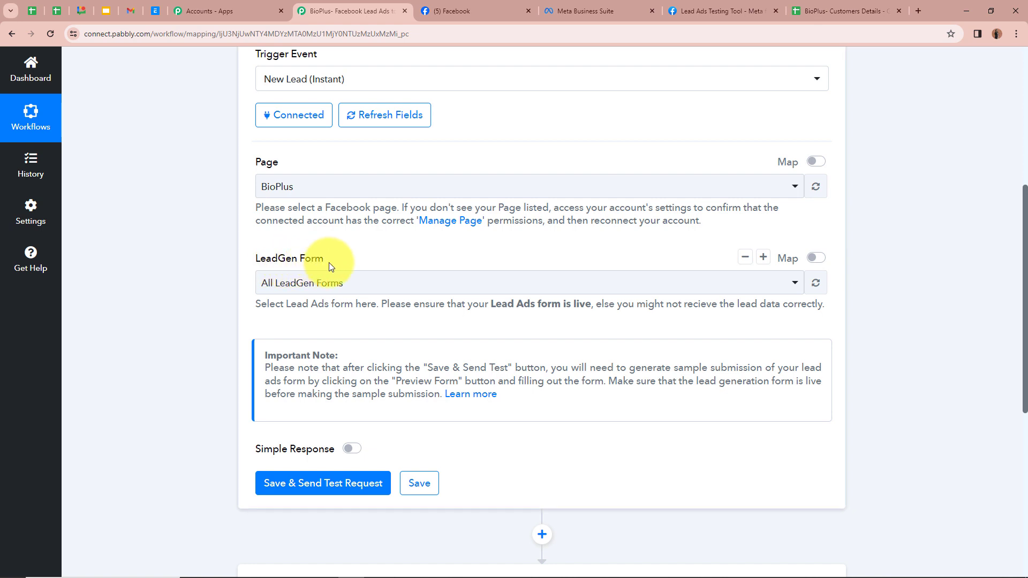
Choose Facebook Lead Form as the LeadGen Form, then save and send a test request
left_click(585, 11)
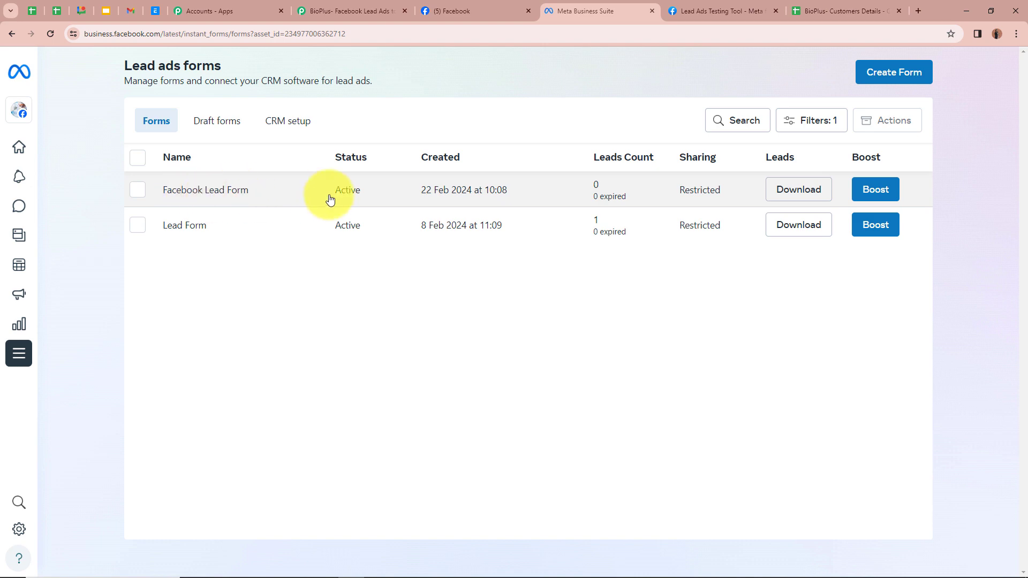
left_click(360, 13)
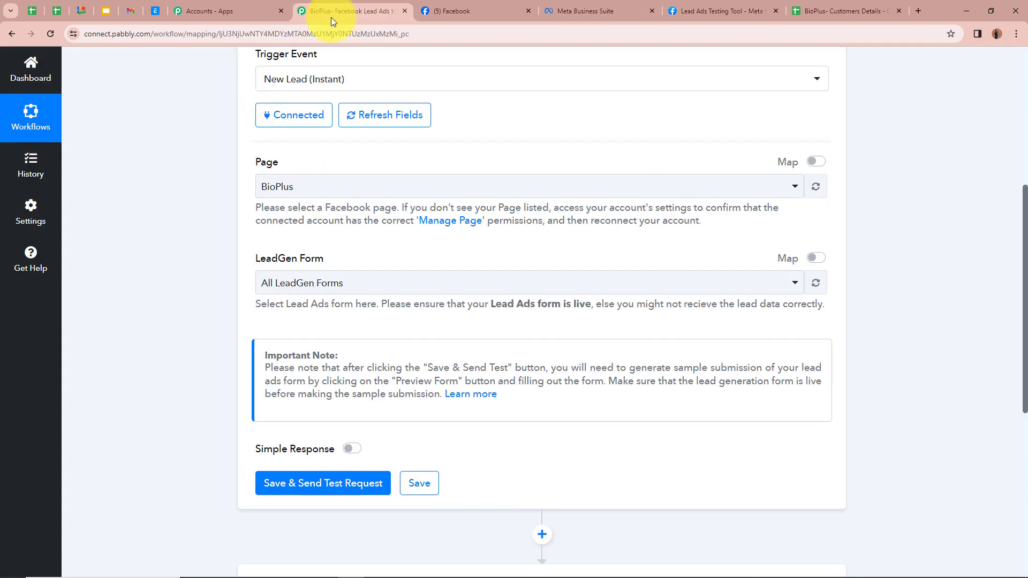
left_click(262, 281)
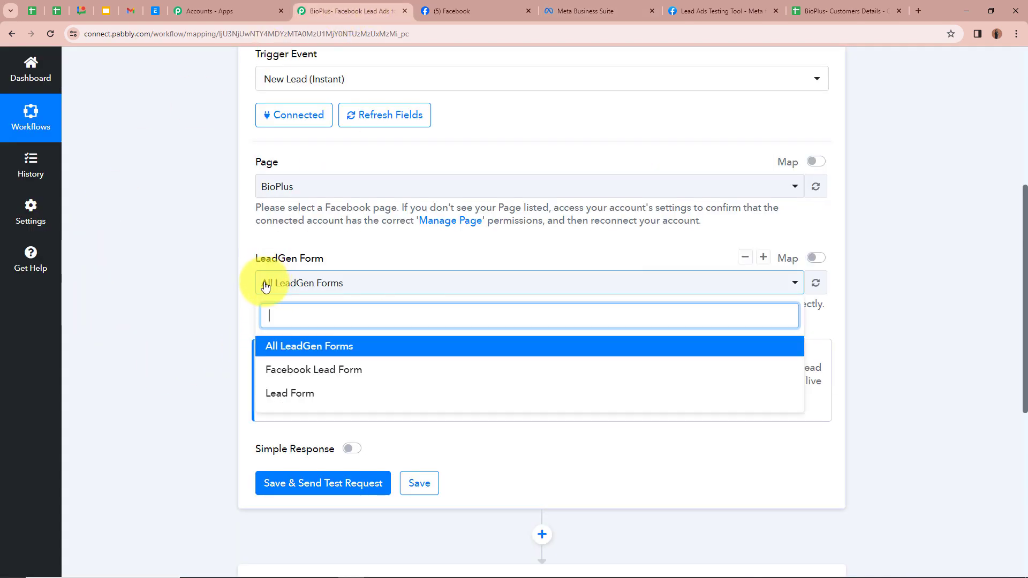
left_click(288, 371)
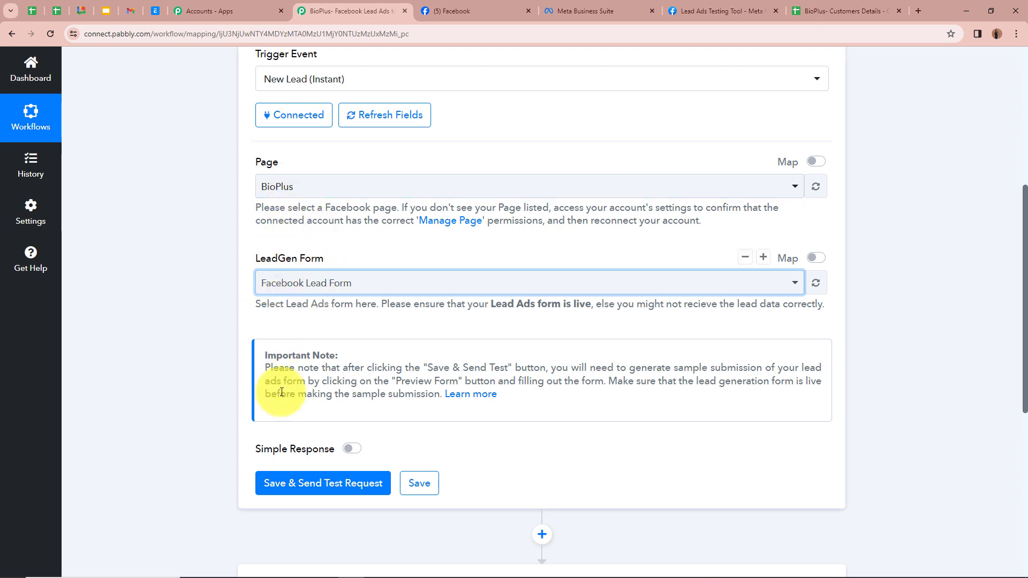
left_click(285, 484)
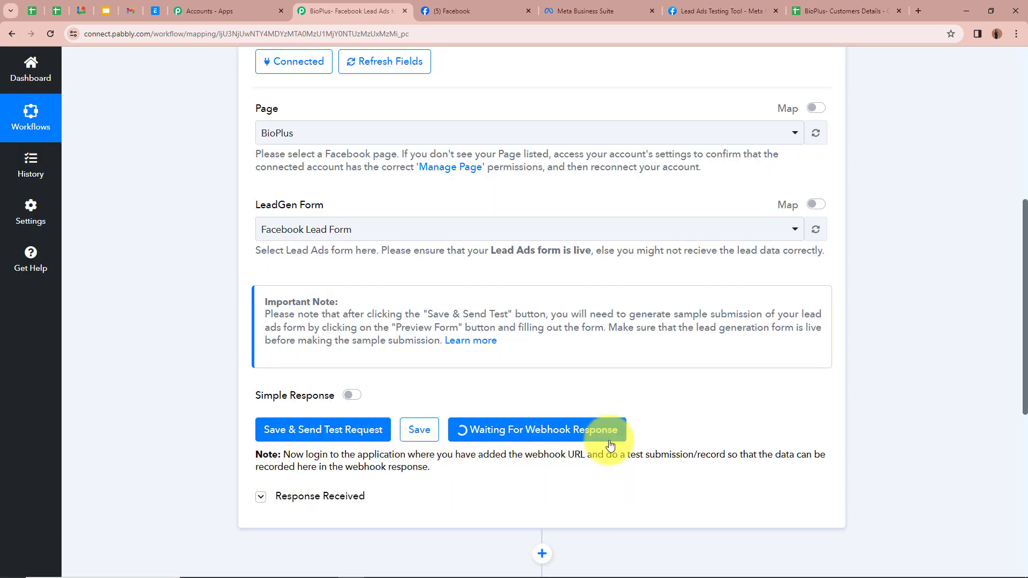
Return to the workflow top and switch to Meta's Lead Ads Testing Tool
scroll(610, 444, "up", 7)
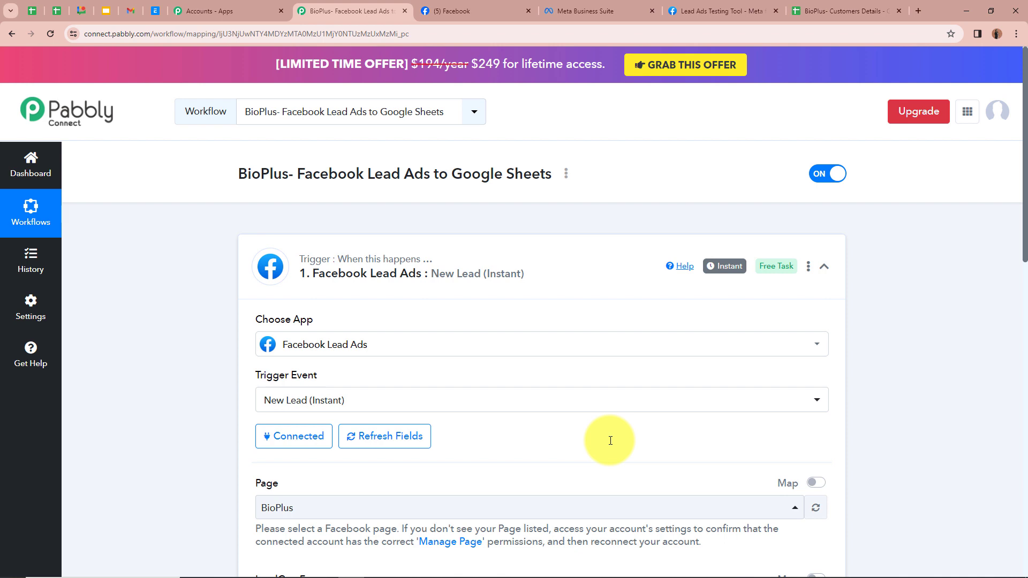
left_click(717, 11)
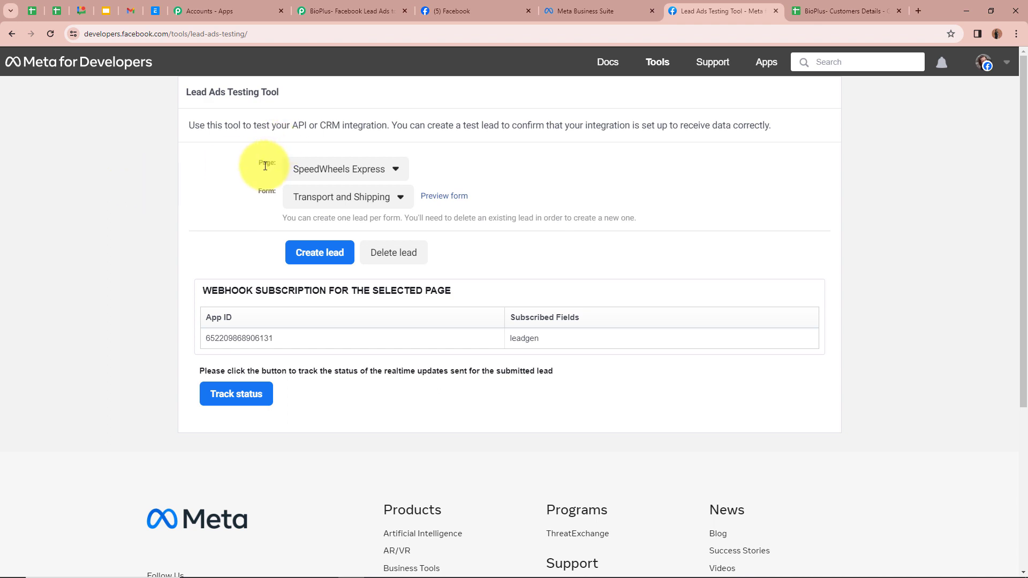
Target page BioPlus and form Facebook Lead Form in the testing tool, and preview the form
left_click(347, 171)
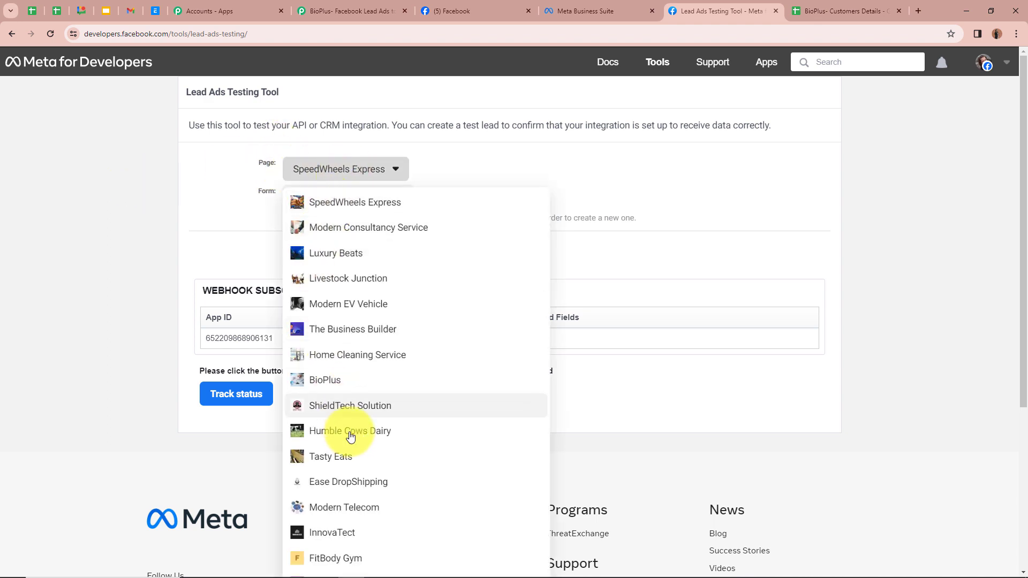
left_click(352, 382)
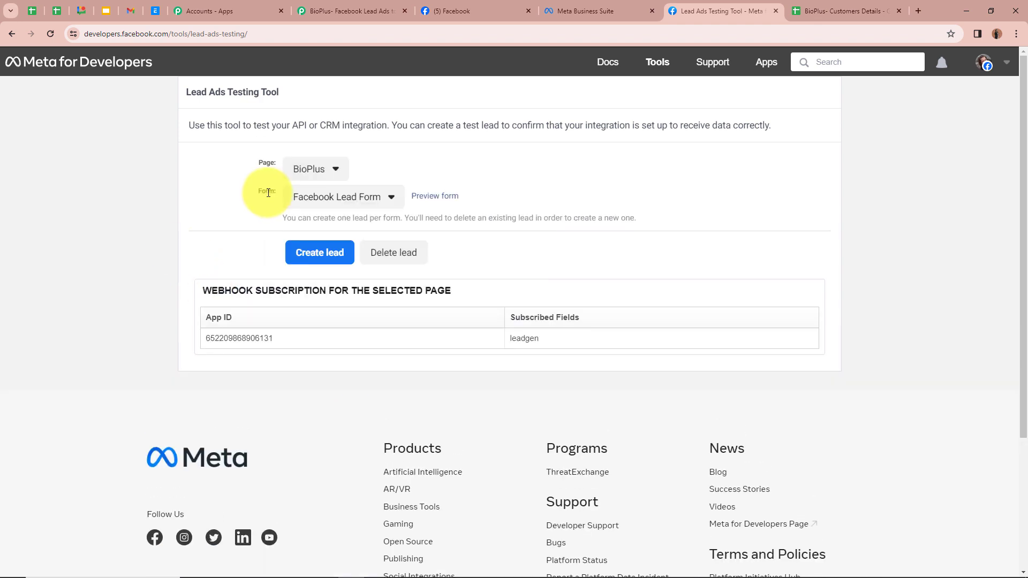
left_click(323, 199)
left_click(326, 219)
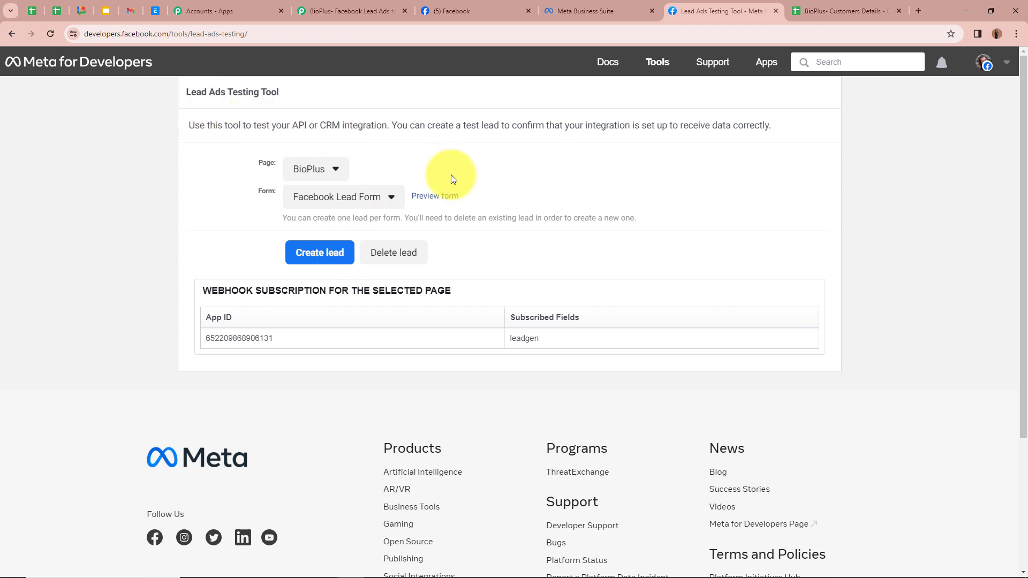
left_click(451, 196)
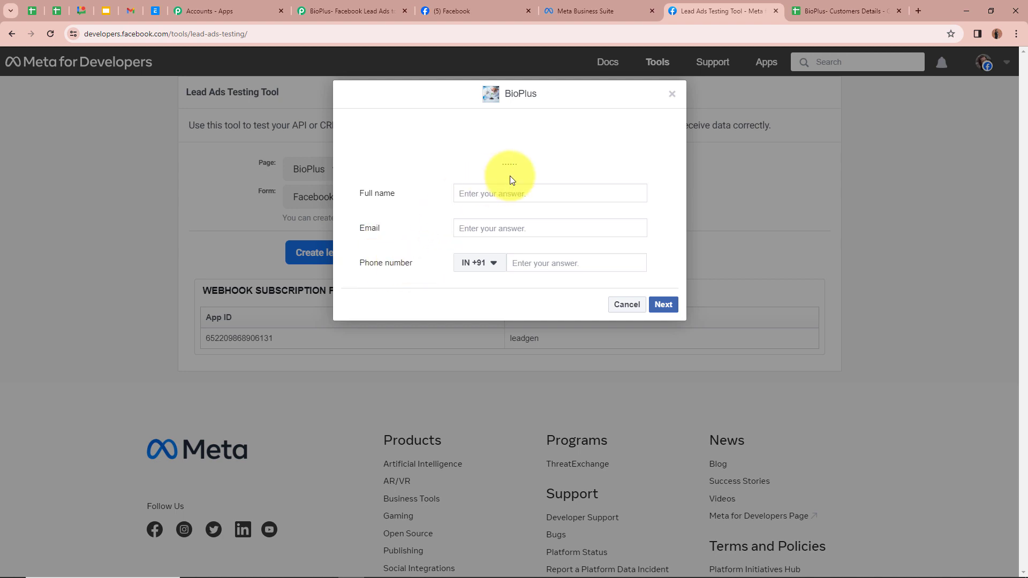
Fill the preview form with a dummy full name, sample e-mail and phone number, then submit it
left_click(484, 196)
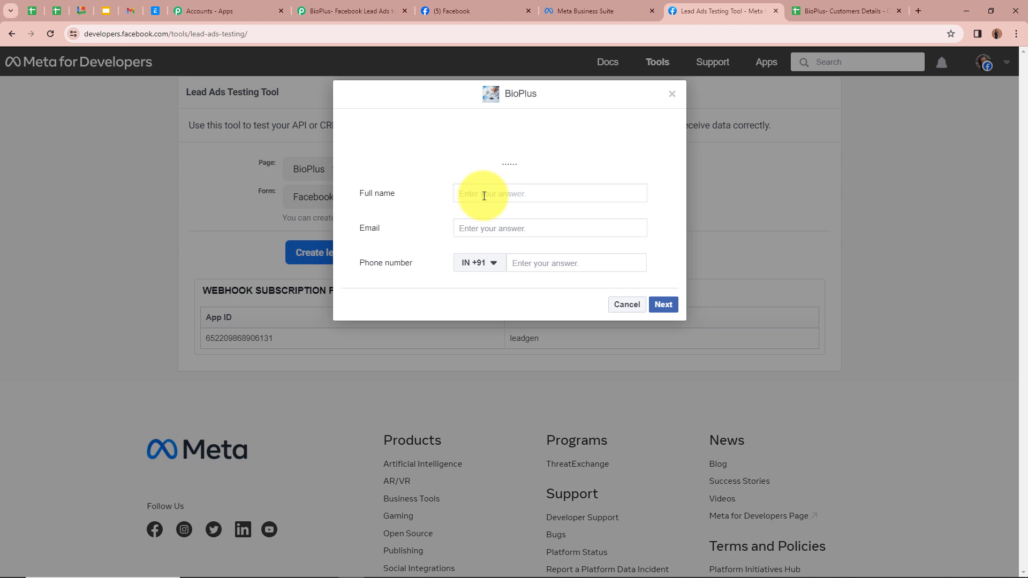
type("Dummy User")
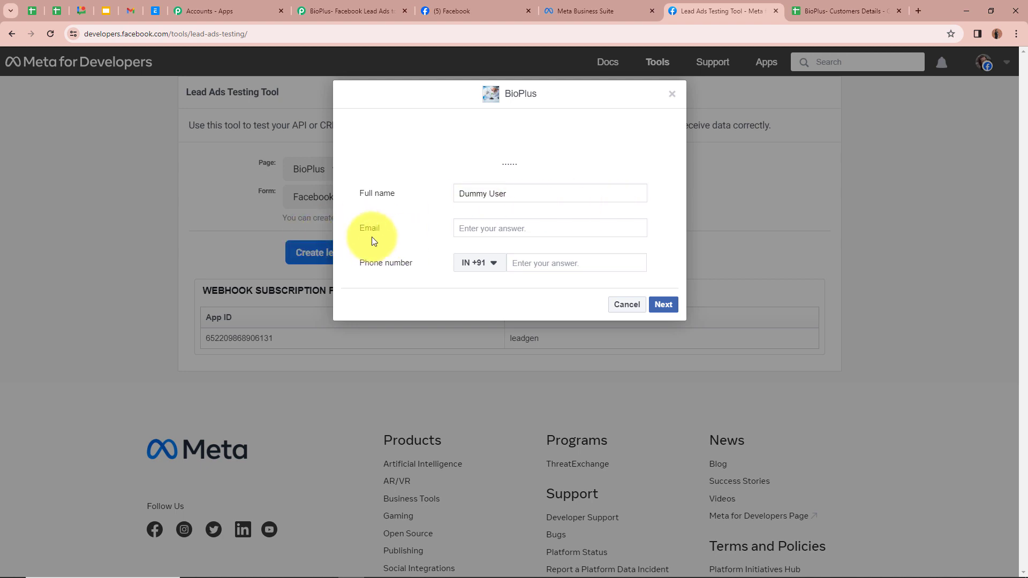
left_click(492, 230)
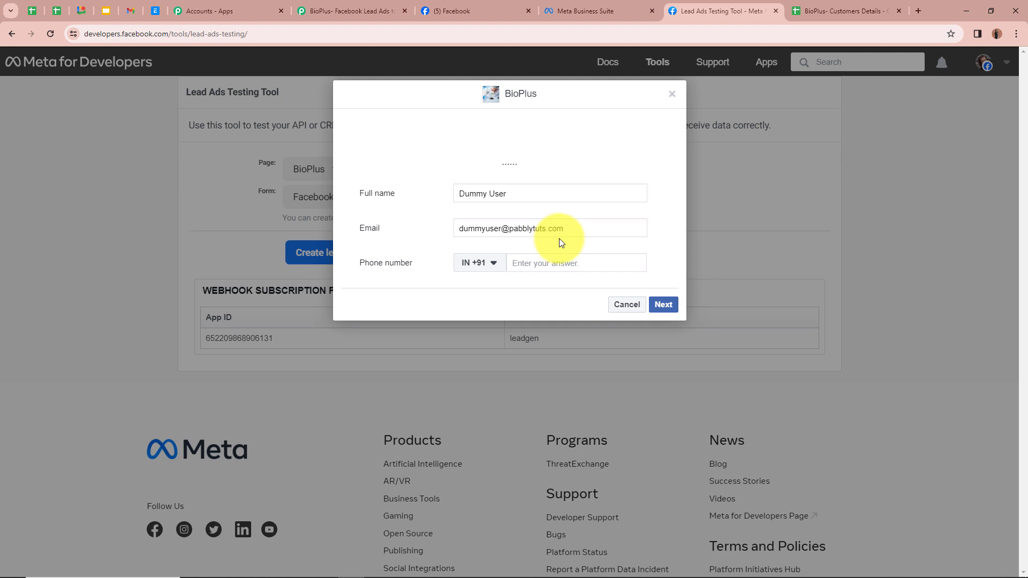
left_click(568, 265)
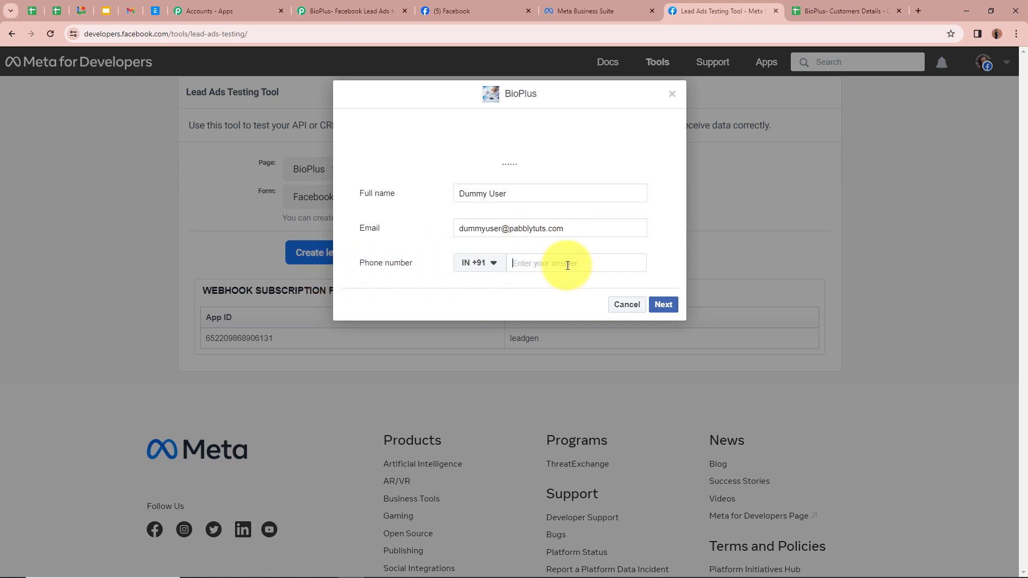
type("95959 59595")
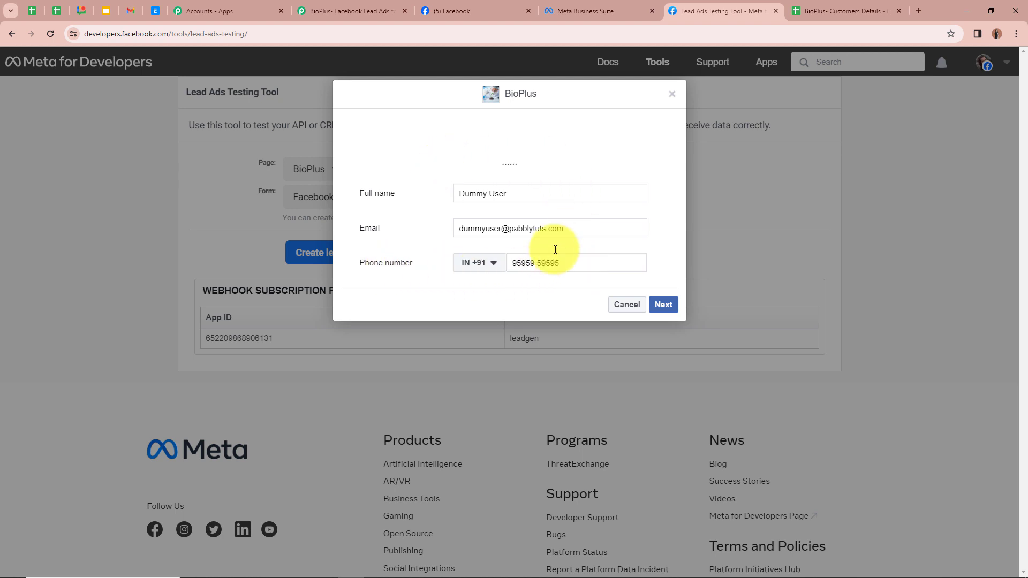
left_click(663, 305)
left_click(663, 256)
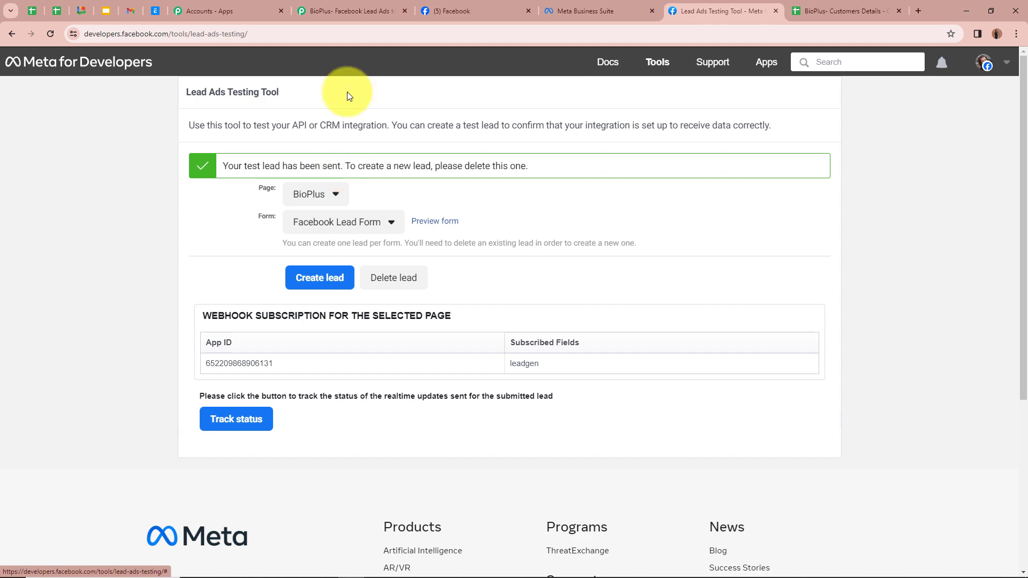
Check the captured test lead response, collapse the trigger step and expand the action step
left_click(357, 12)
scroll(194, 357, "down", 3)
scroll(194, 357, "down", 10)
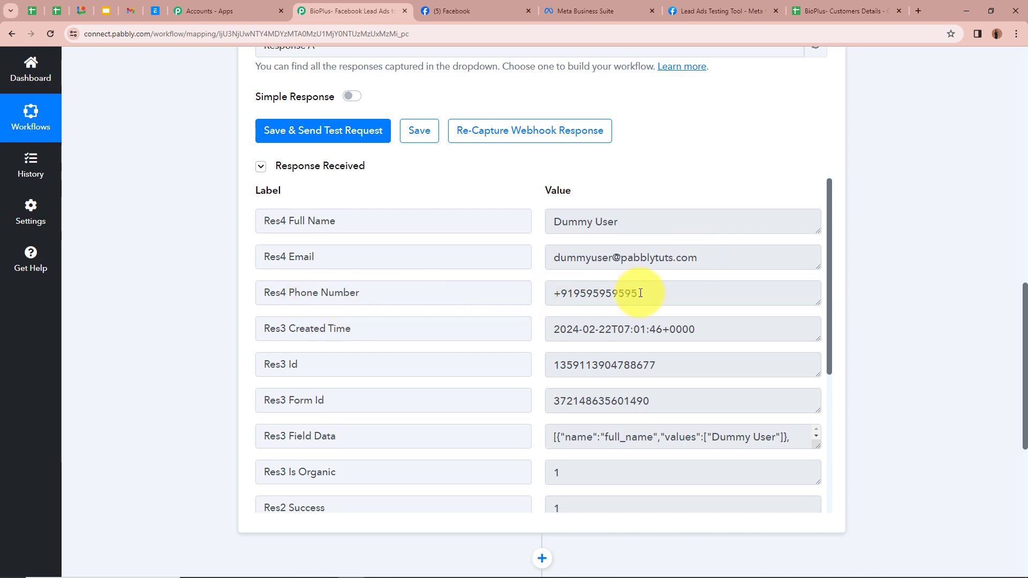
scroll(640, 292, "up", 13)
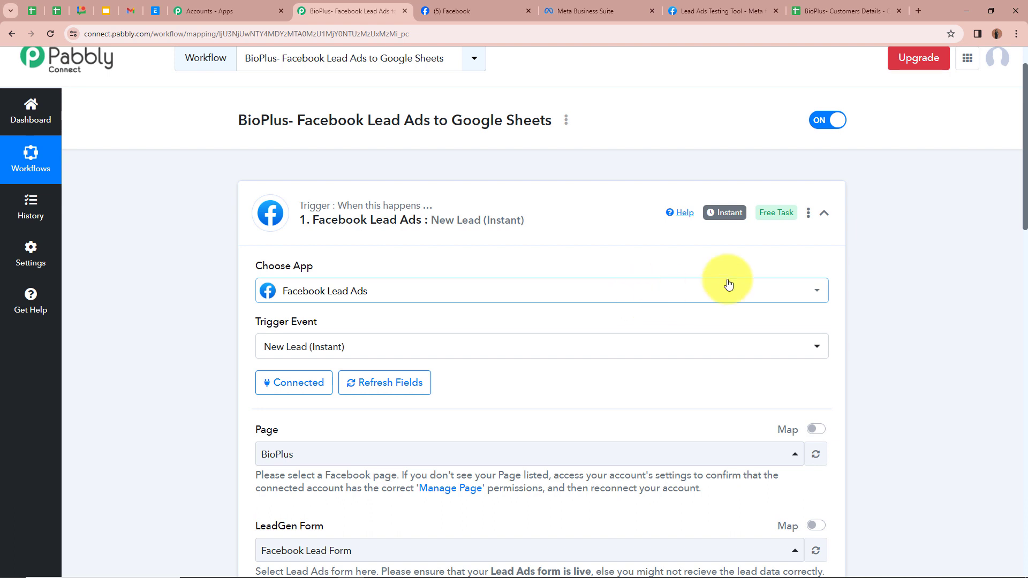
left_click(823, 212)
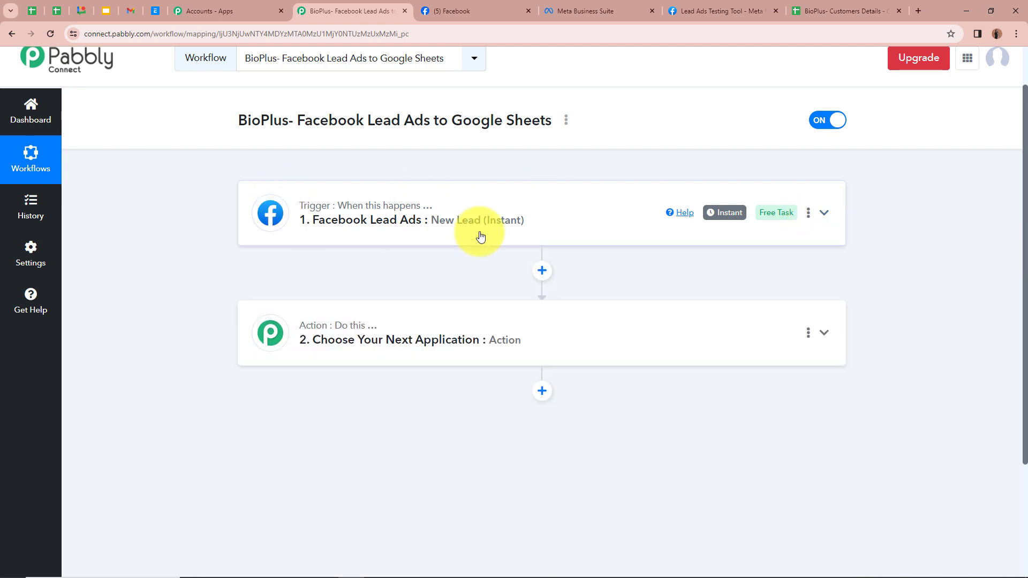
scroll(406, 238, "up", 1)
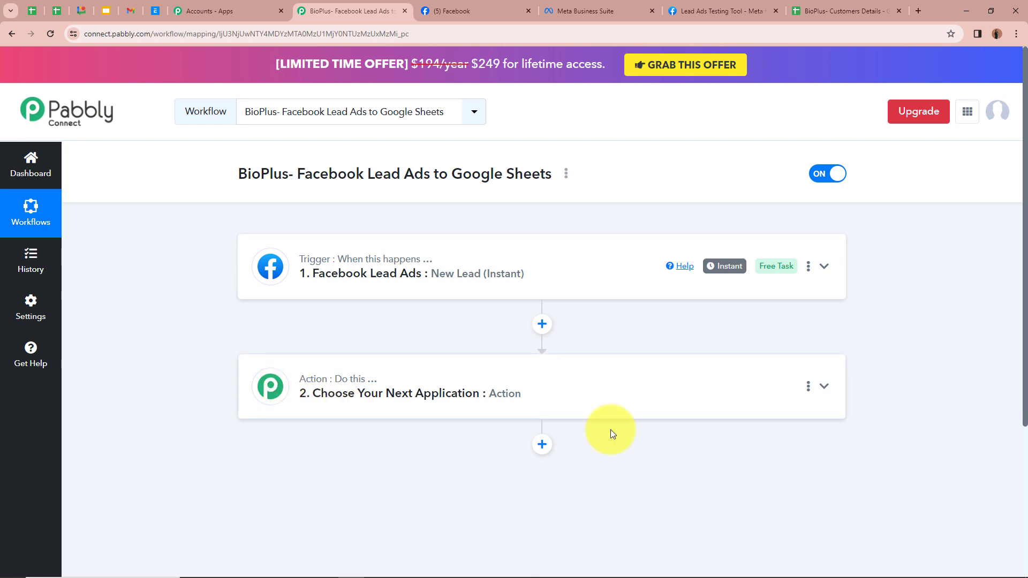
left_click(825, 386)
Set the action app to Google Sheets, found by searching 'Goog', with event Add New Row
scroll(828, 386, "down", 3)
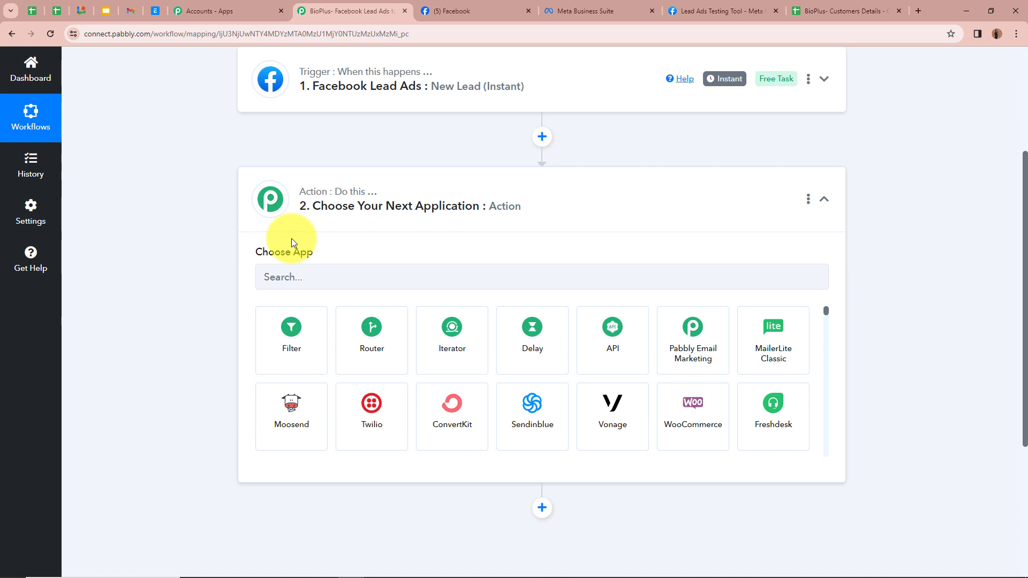
left_click(299, 278)
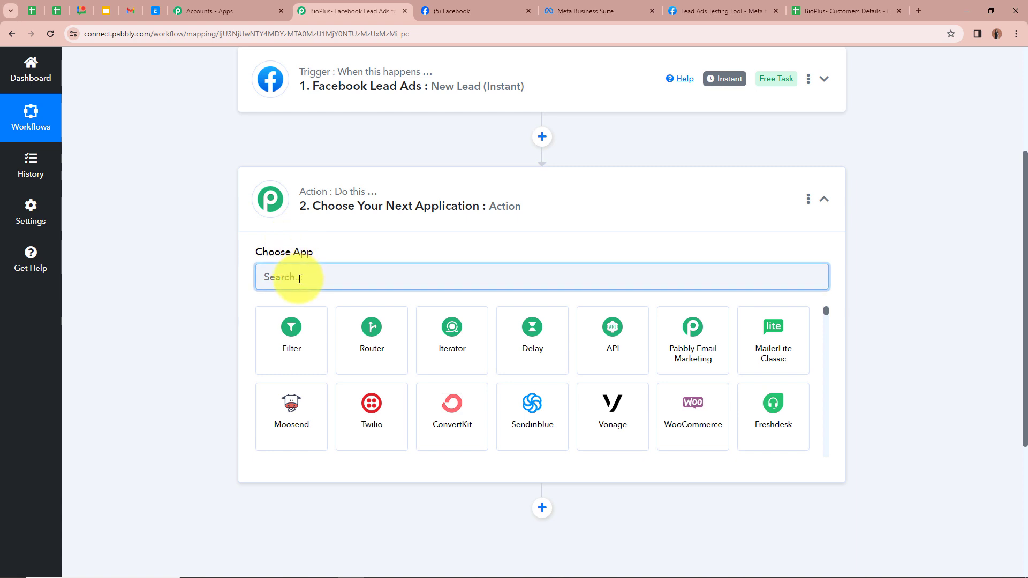
type("Goog")
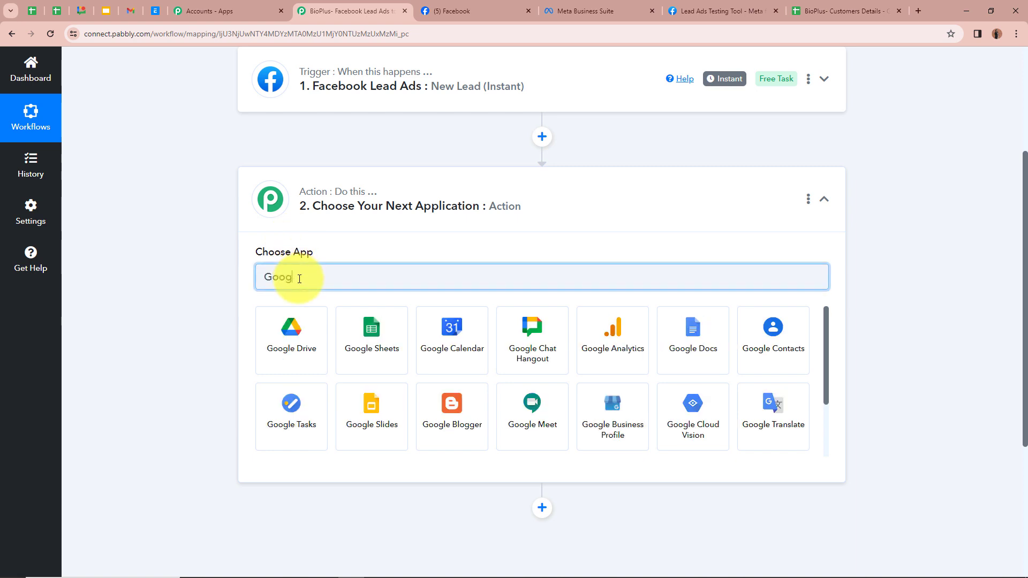
left_click(375, 345)
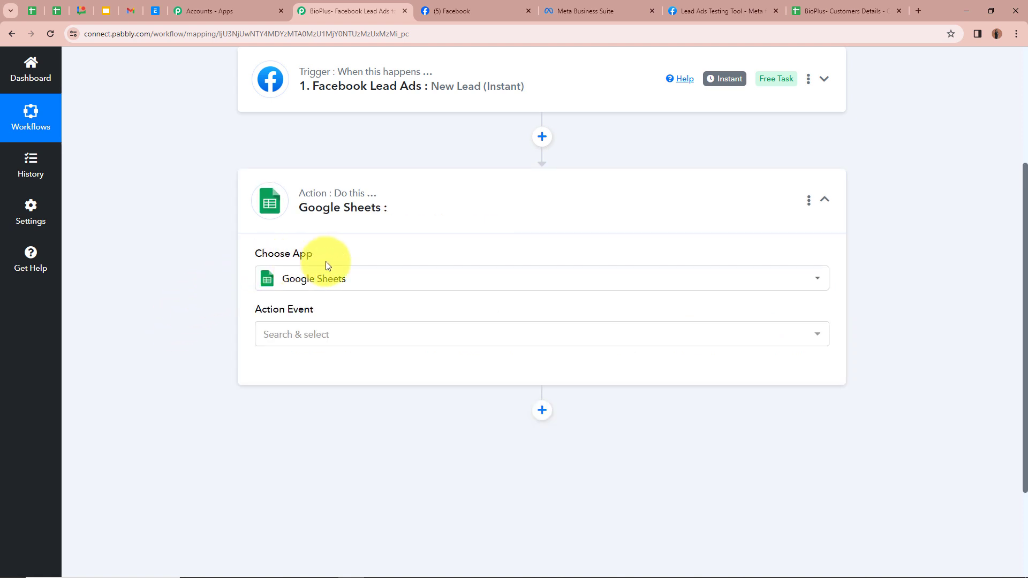
left_click(411, 338)
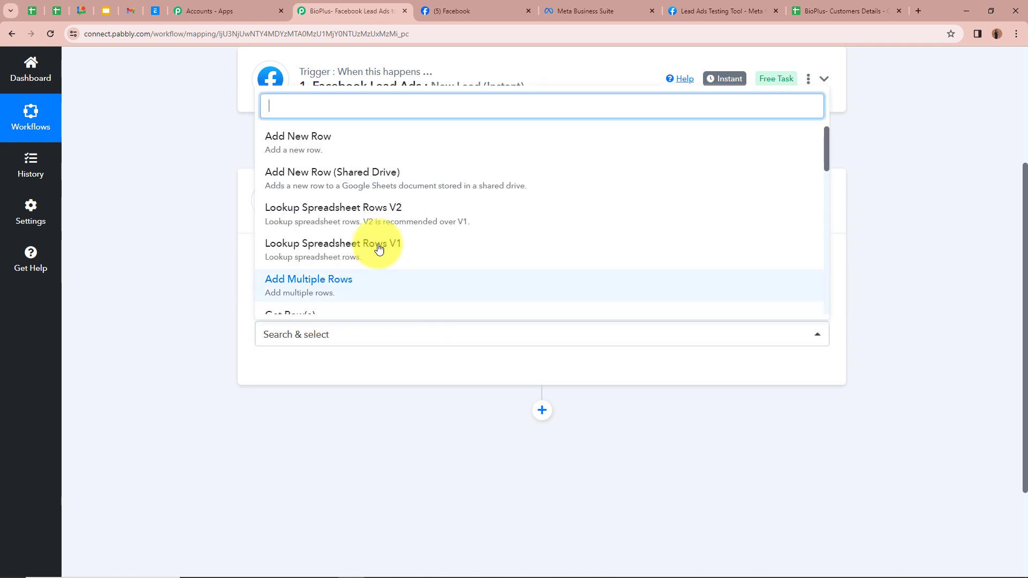
left_click(377, 153)
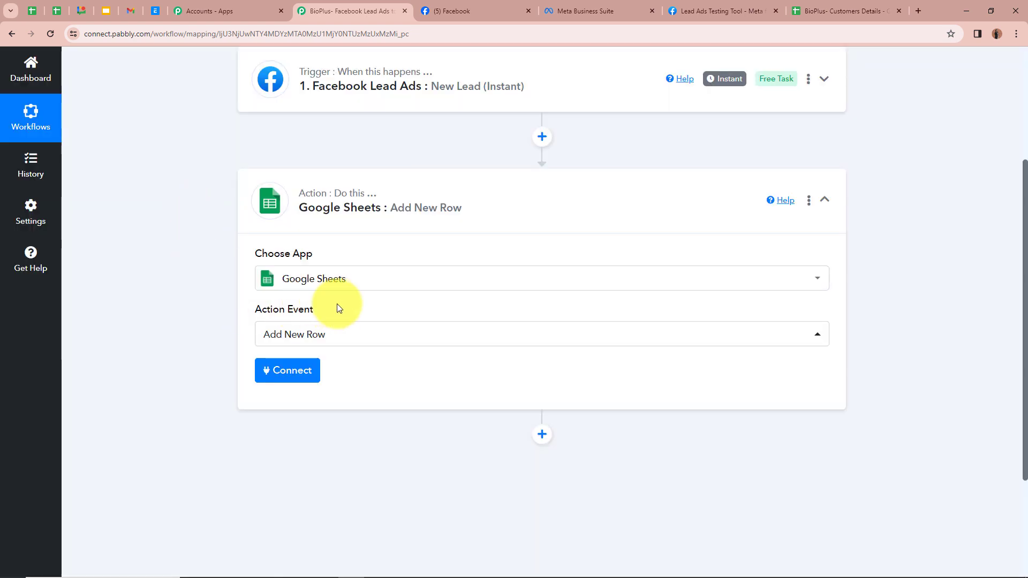
scroll(220, 338, "up", 4)
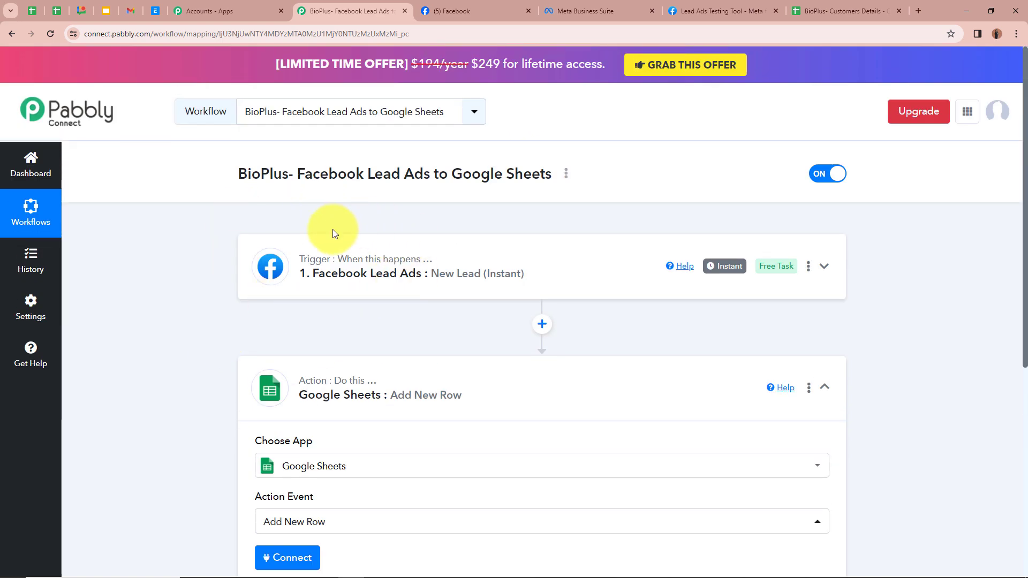
scroll(332, 236, "down", 4)
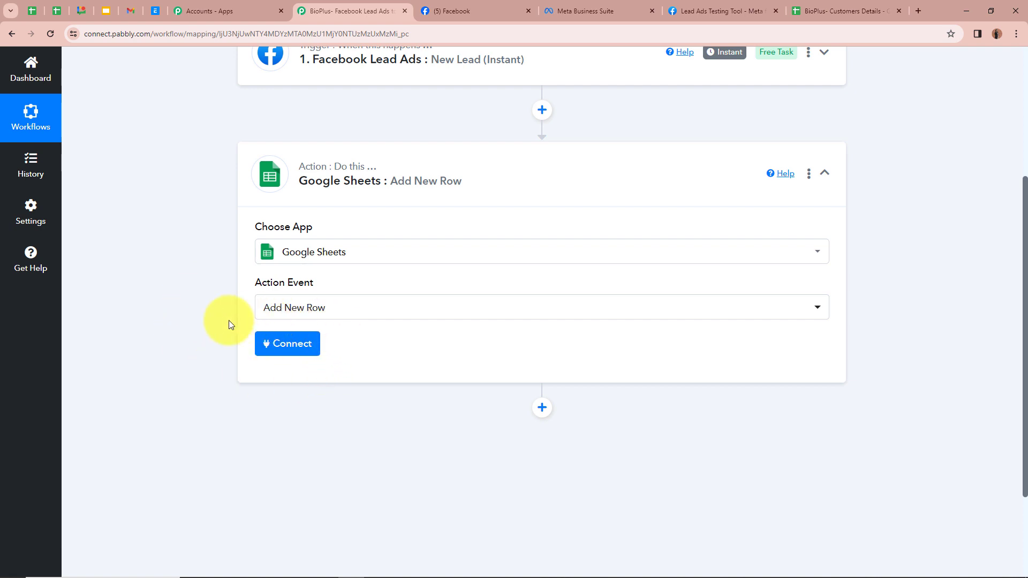
Add a new Google Sheets connection, Google Sheets #12, authorized by signing in with Google and allowing access
left_click(294, 345)
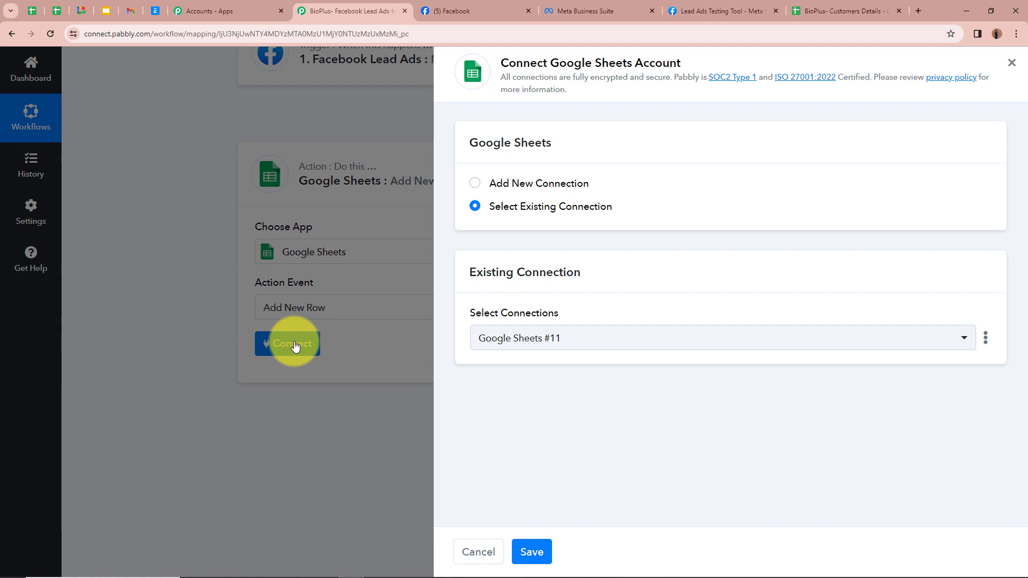
left_click(475, 184)
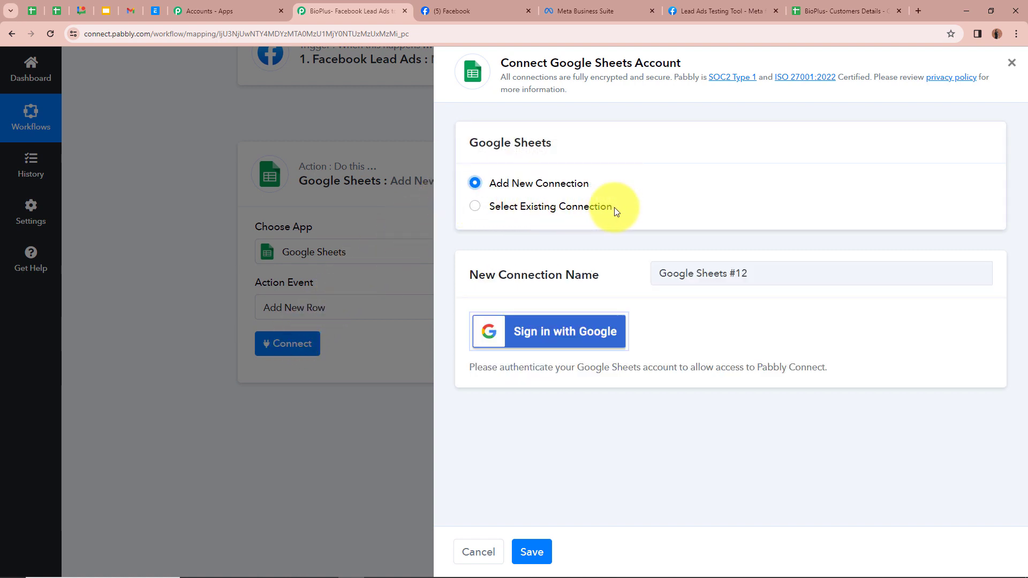
left_click(530, 330)
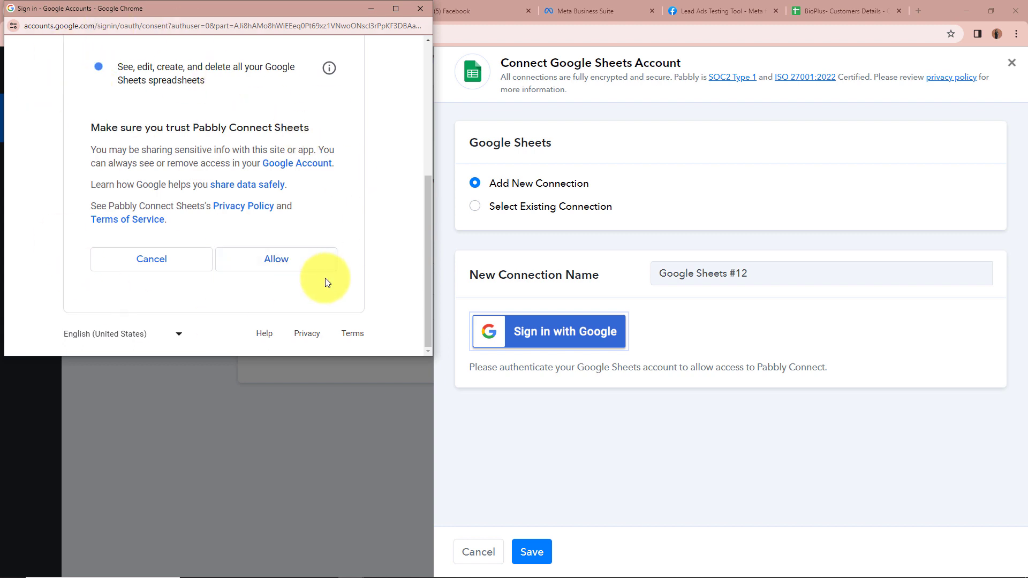
left_click(303, 262)
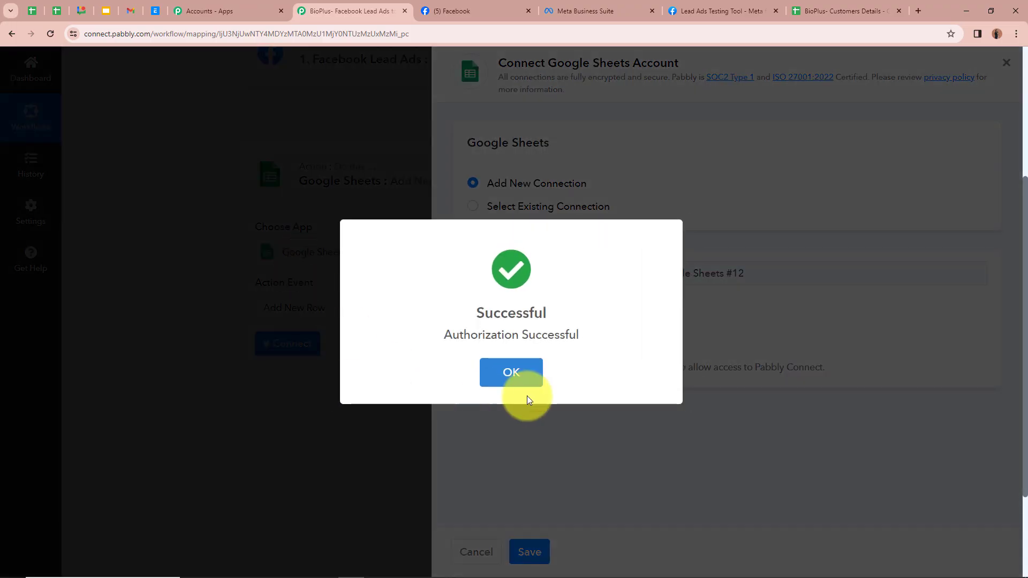
left_click(515, 381)
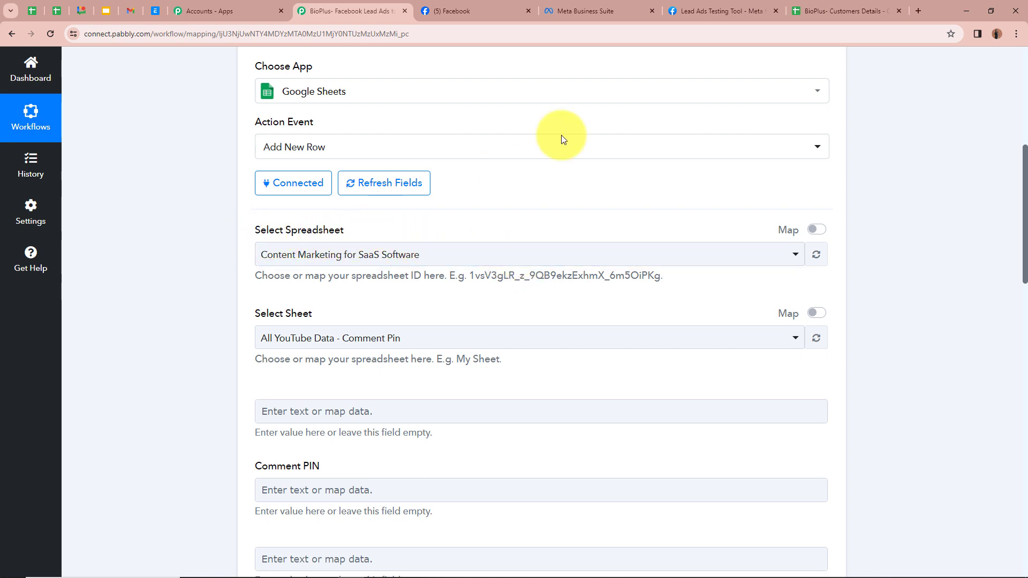
Select the BioPlus- Customers Details spreadsheet as the action's target spreadsheet
left_click(852, 11)
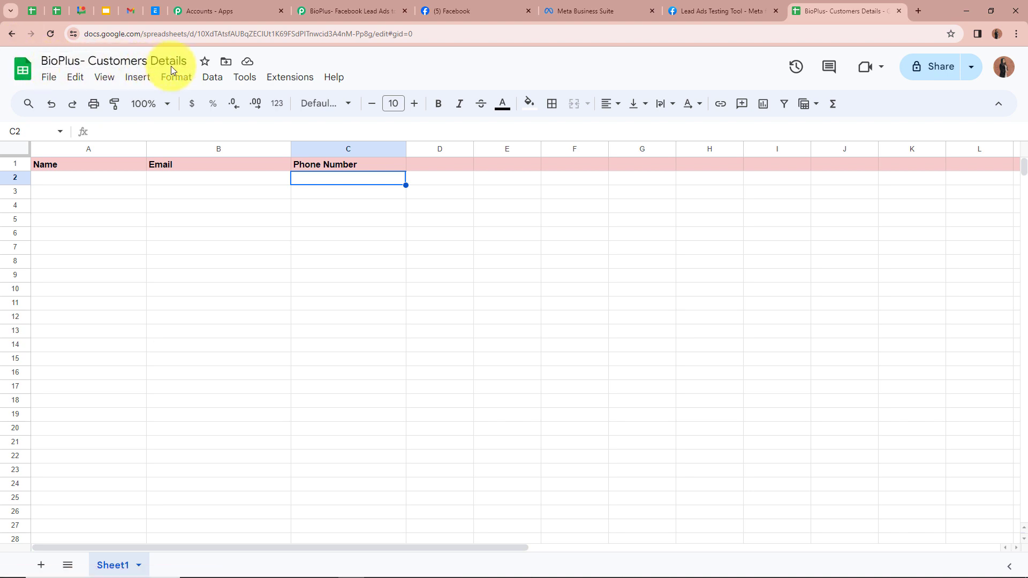
left_click(365, 8)
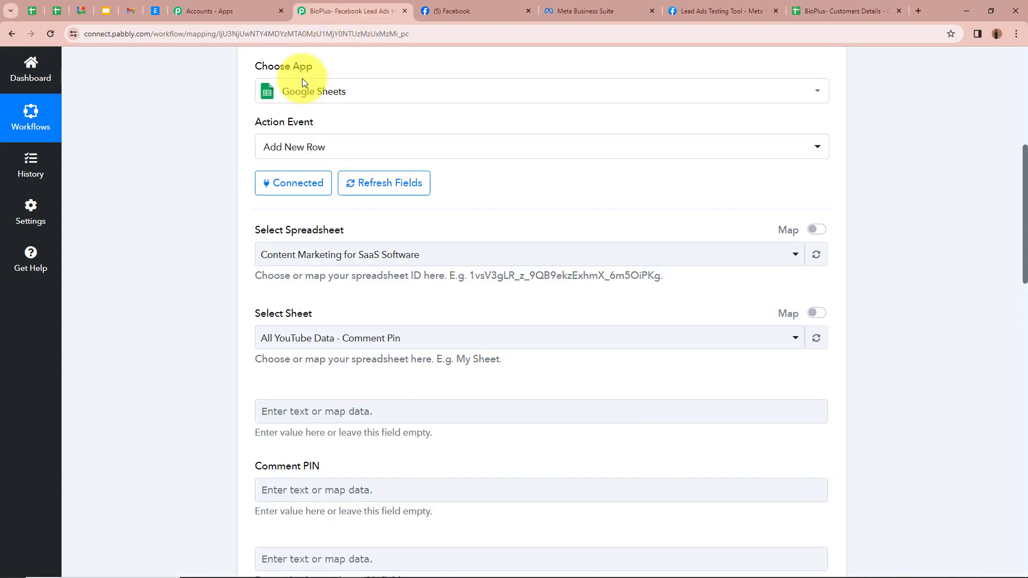
left_click(385, 256)
left_click(375, 341)
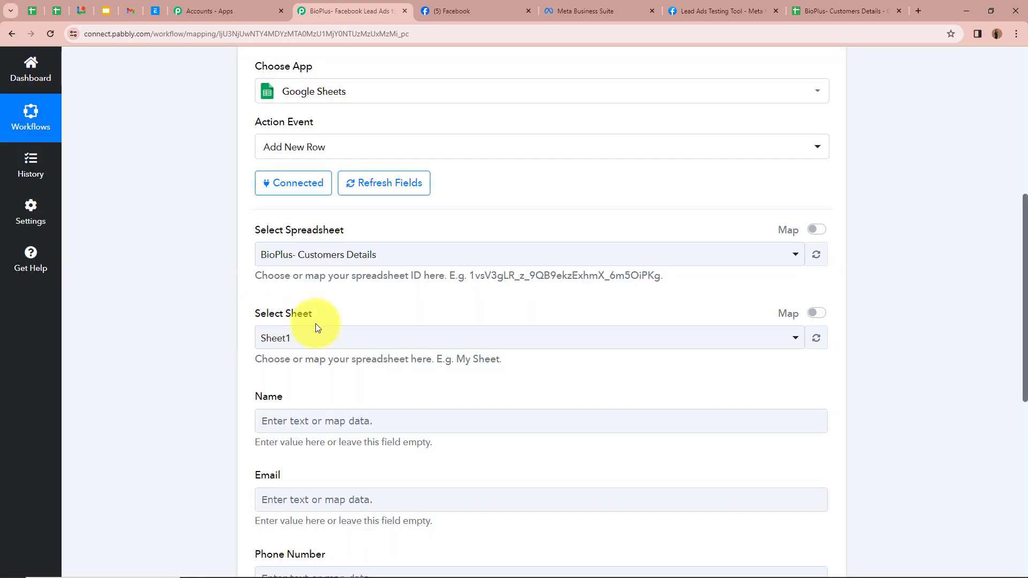
Choose Sheet1 as the target sheet, revealing the Name, Email and Phone Number fields
left_click(838, 11)
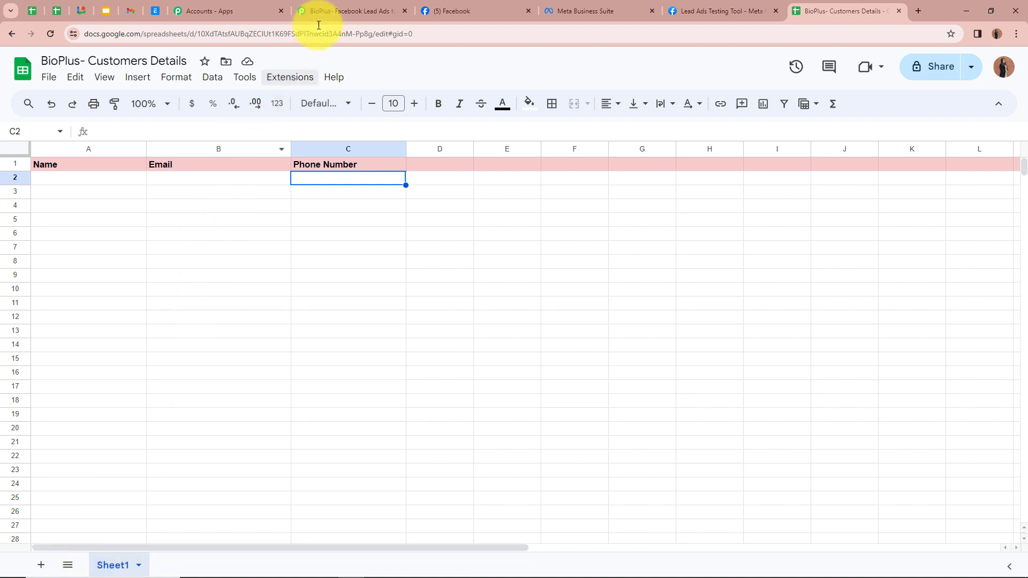
left_click(343, 11)
left_click(353, 335)
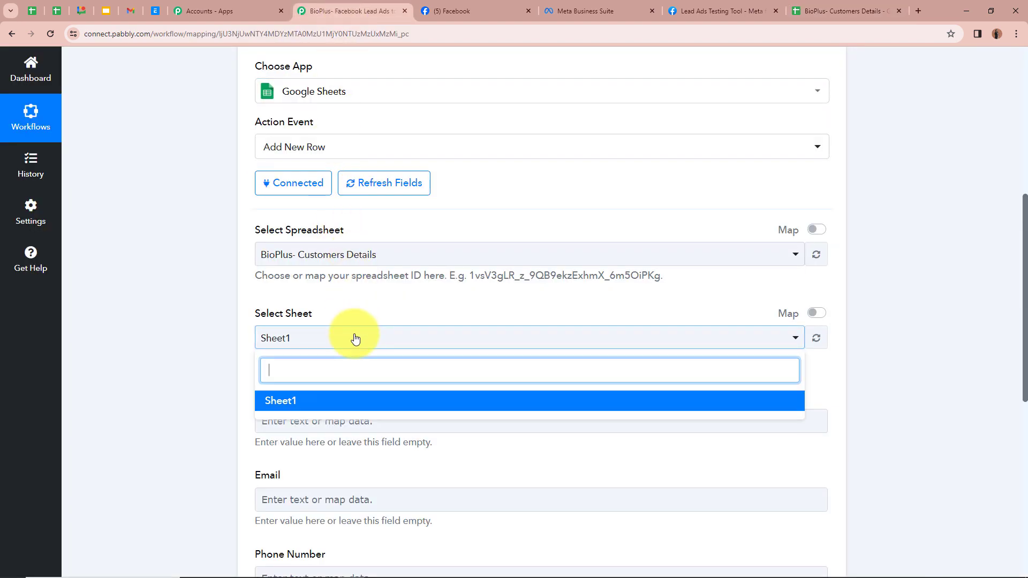
left_click(346, 400)
left_click(215, 342)
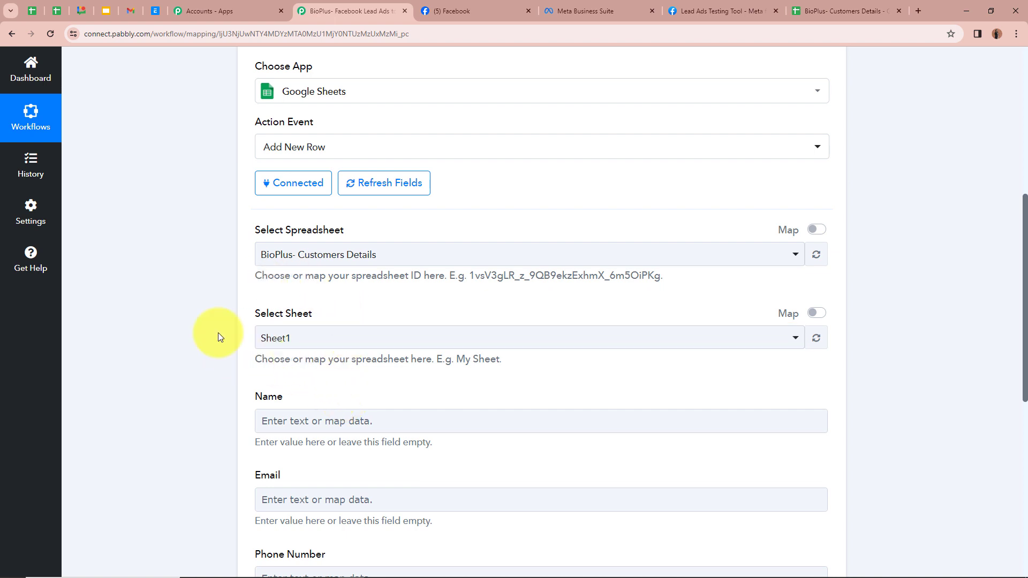
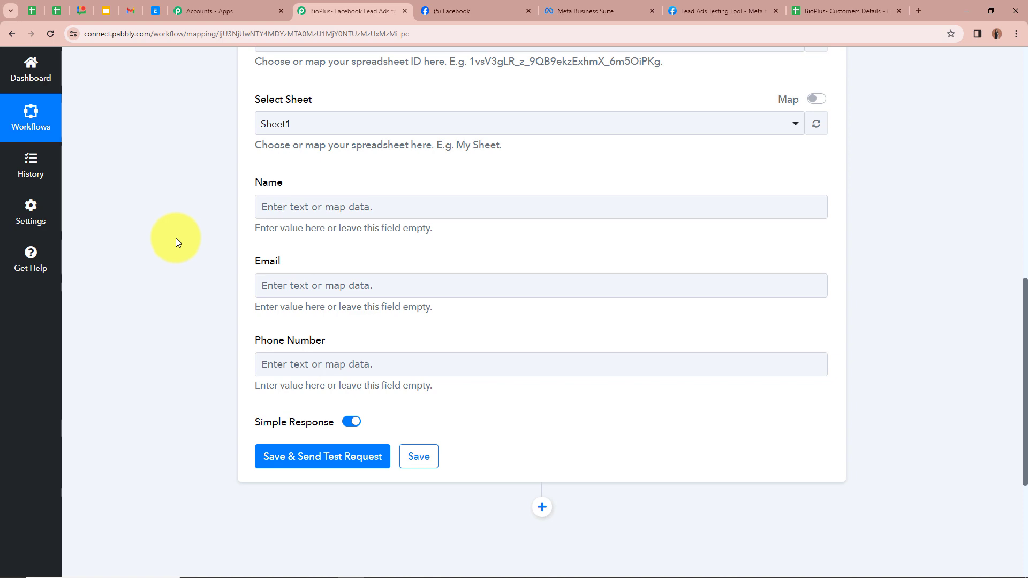
With Sheet1 of BioPlus- Customers Details targeted, bring up mapping choices for the Name column
scroll(176, 238, "up", 10)
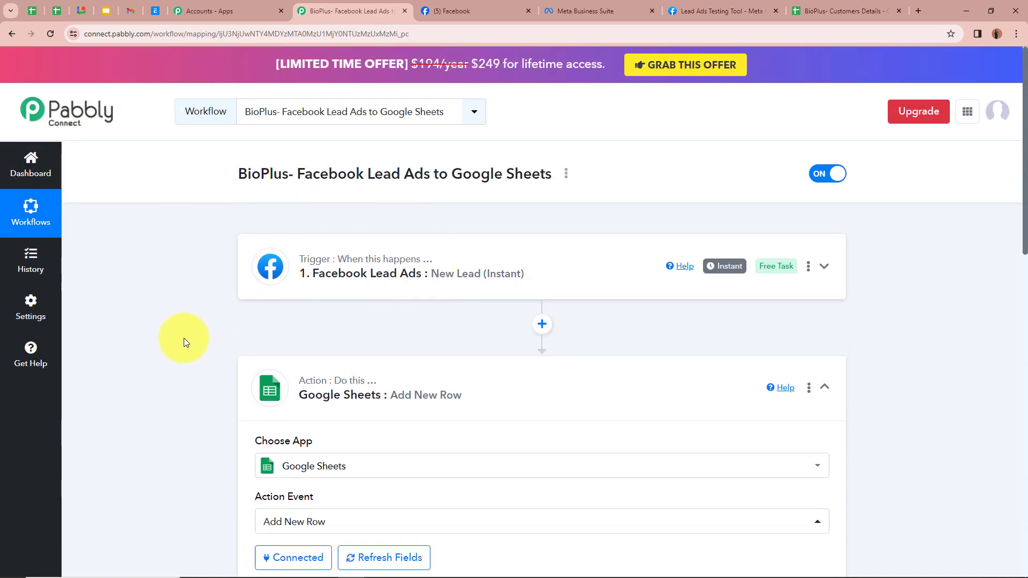
scroll(184, 338, "down", 9)
left_click(303, 314)
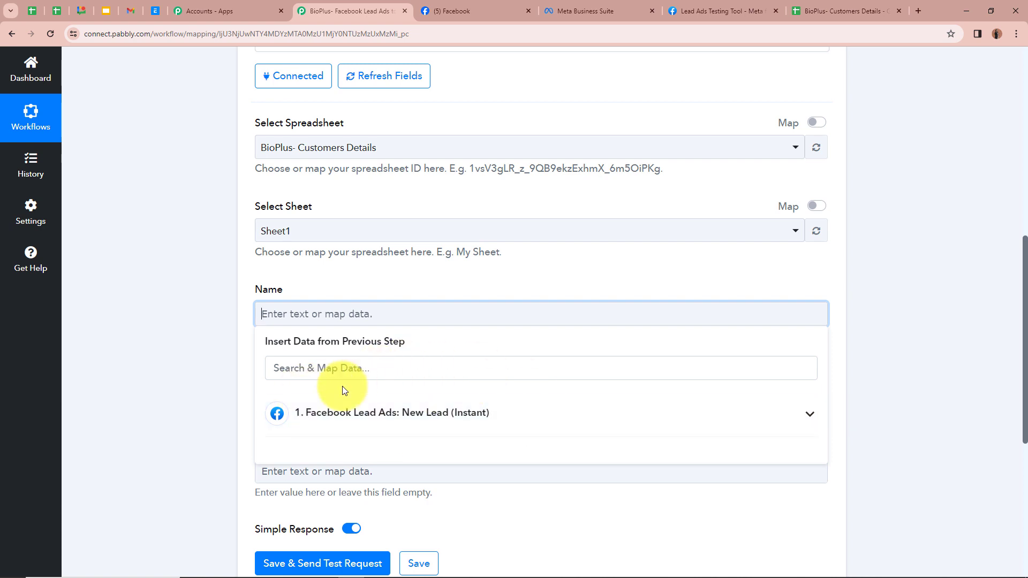
Map the Facebook lead's Res4 Full Name into the Name column
left_click(809, 416)
scroll(530, 436, "down", 3)
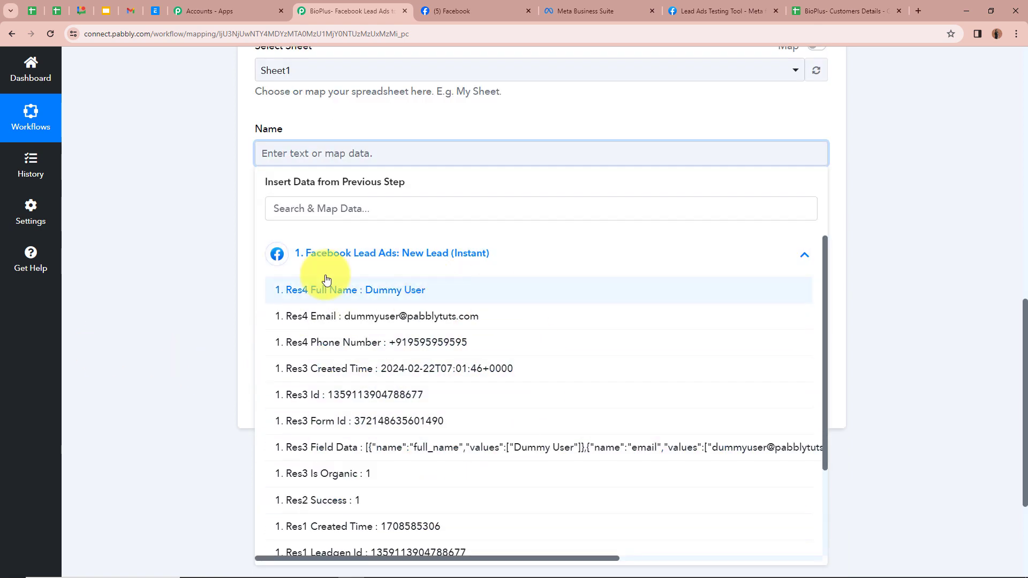
left_click(360, 298)
left_click(131, 192)
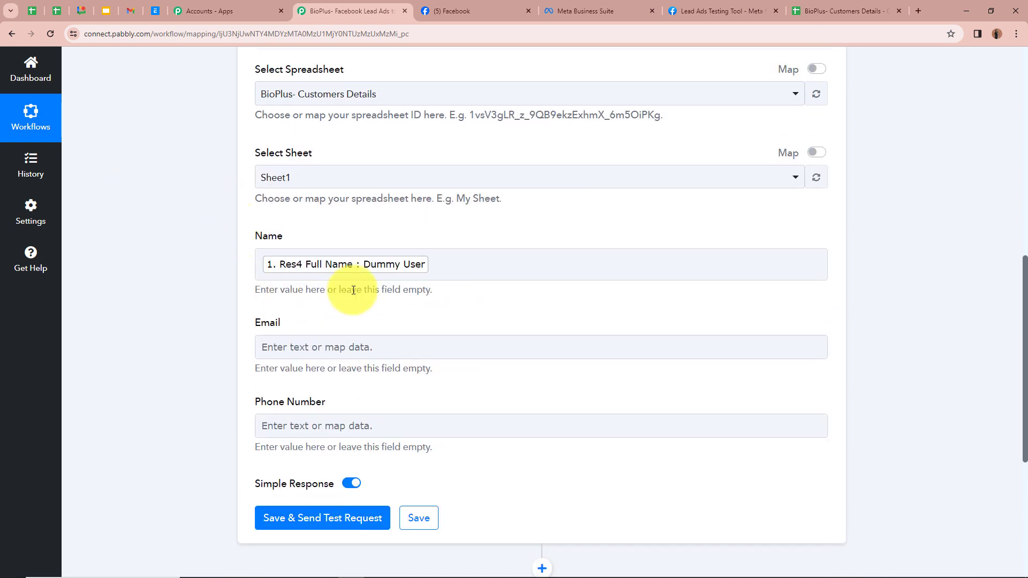
Map the Facebook lead's Res4 Email into the Email column
scroll(346, 243, "up", 9)
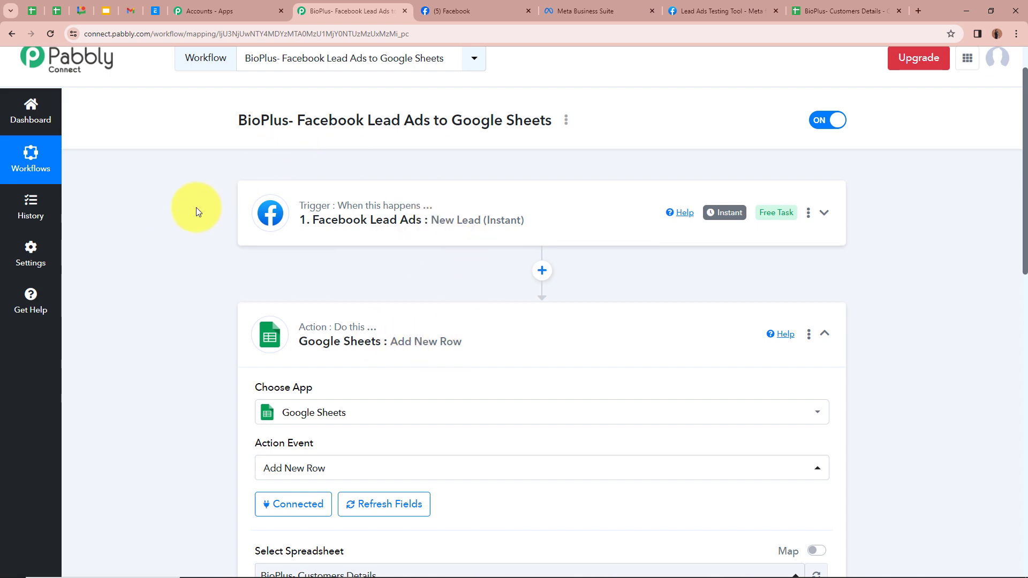
scroll(187, 210, "down", 9)
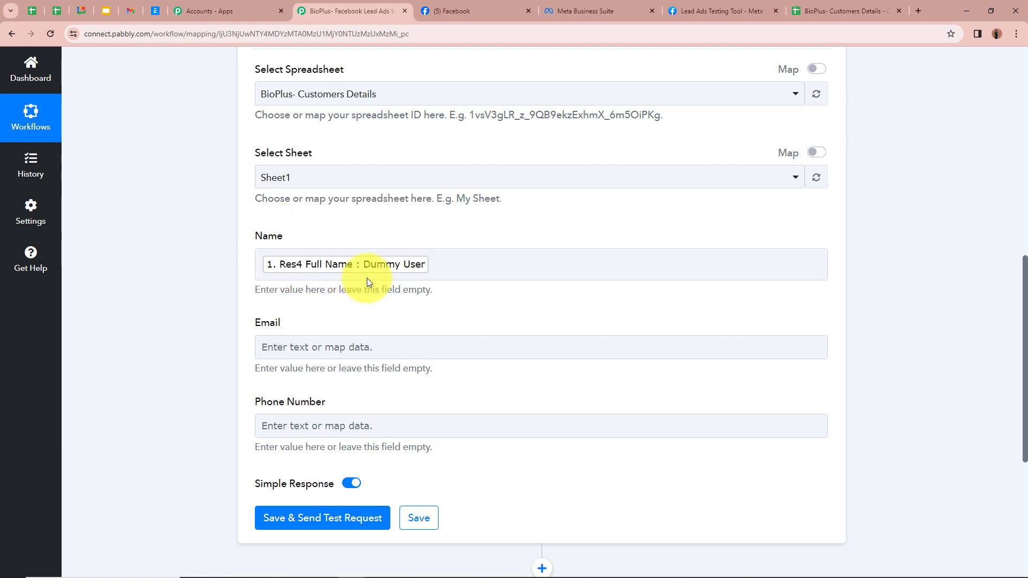
scroll(201, 253, "down", 2)
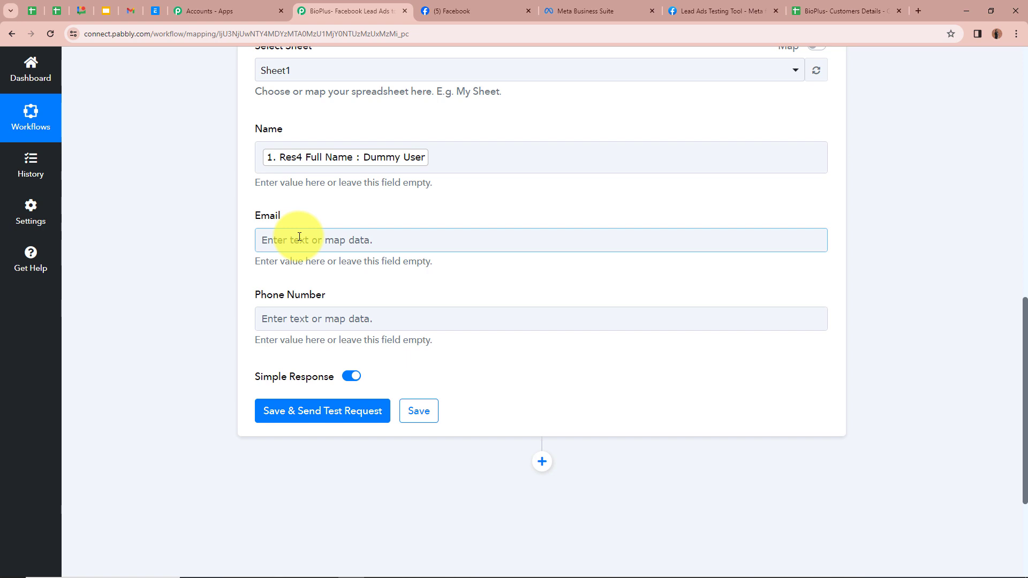
left_click(300, 237)
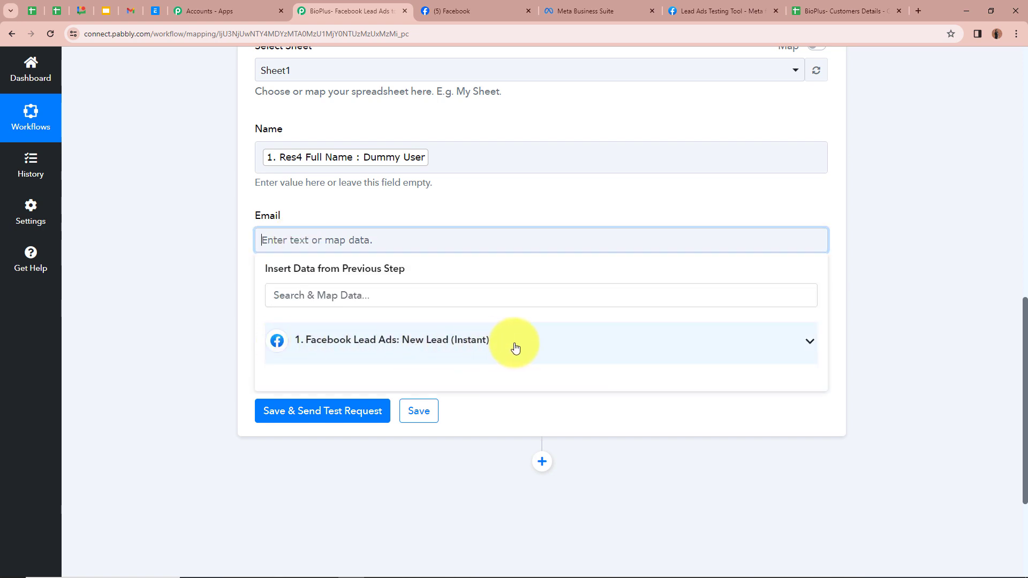
left_click(810, 343)
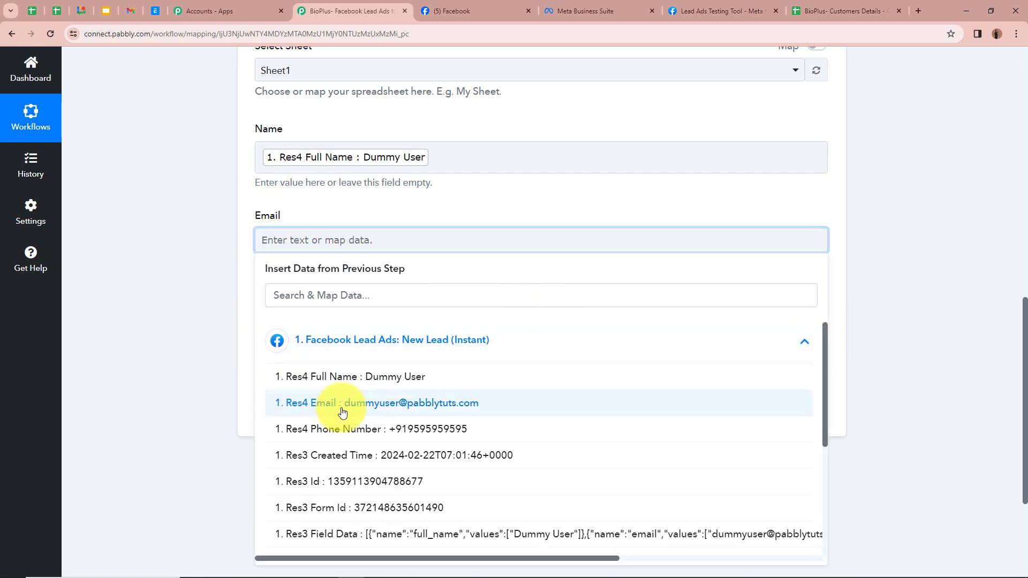
left_click(285, 407)
left_click(218, 294)
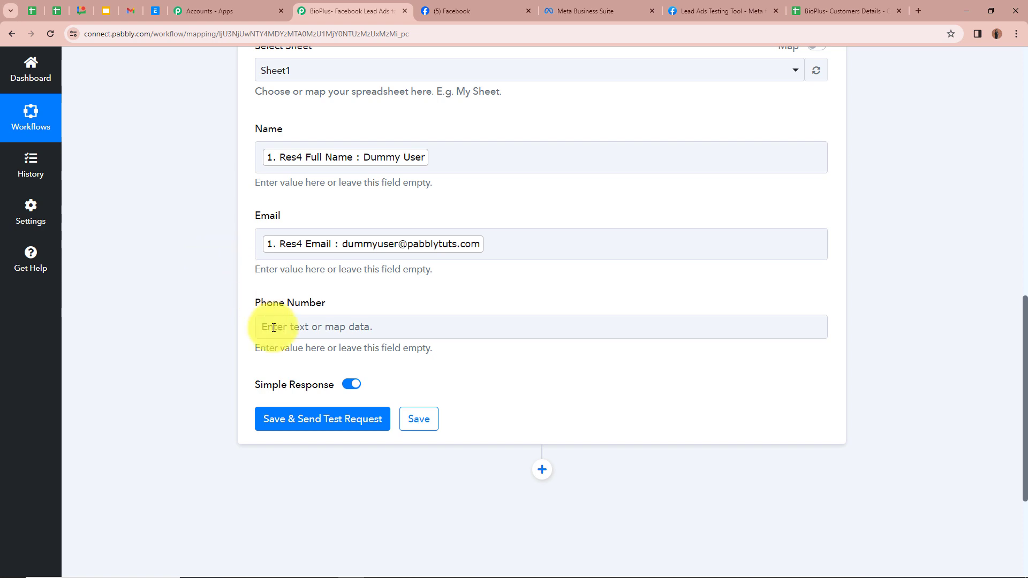
Map the Facebook lead's Res4 Phone Number into the Phone Number column
left_click(302, 324)
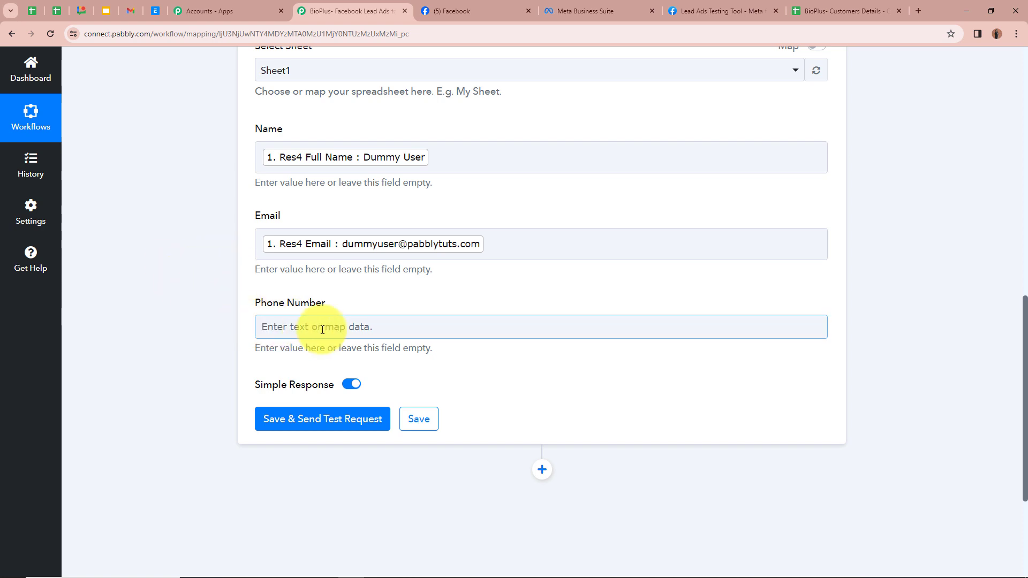
left_click(322, 329)
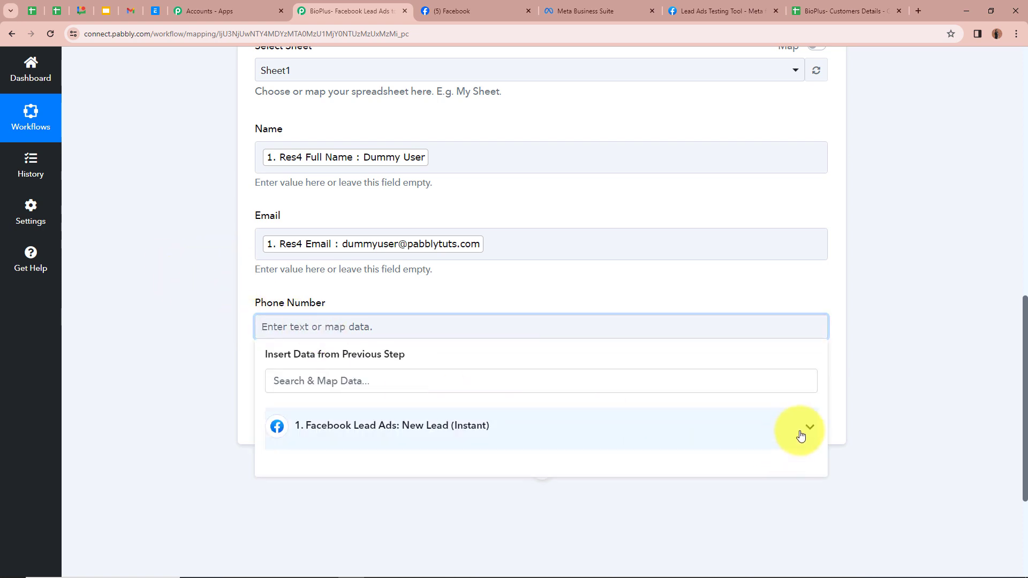
left_click(803, 430)
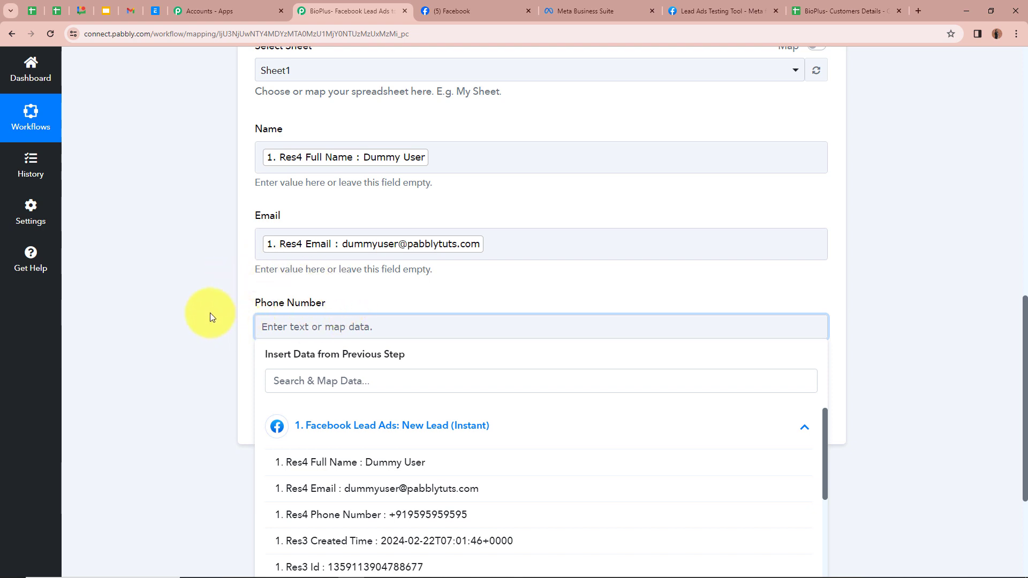
scroll(225, 343, "down", 1)
left_click(471, 460)
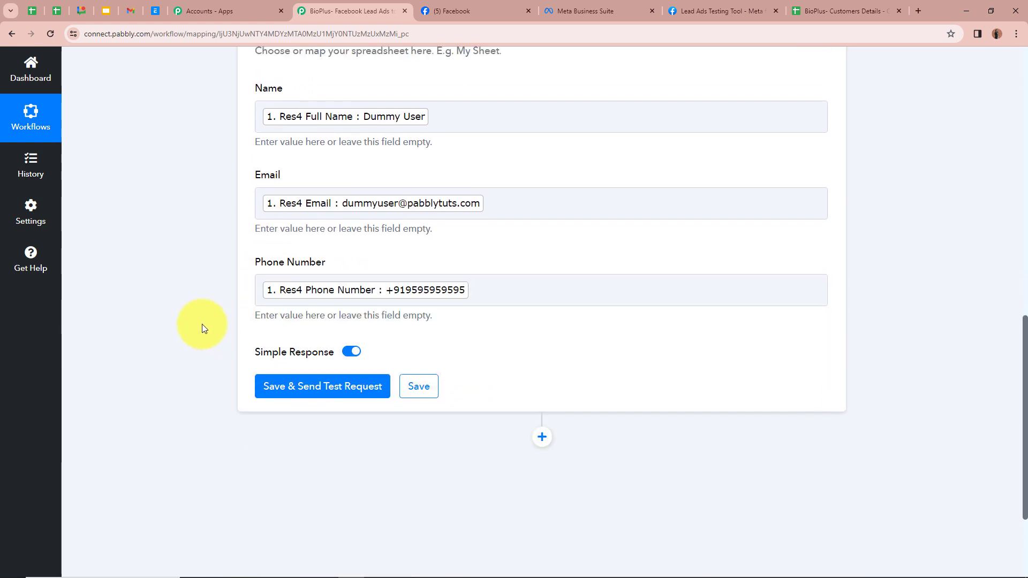
Save and send a test request with the mapped lead data, then go to the Customers Details spreadsheet
scroll(203, 328, "up", 2)
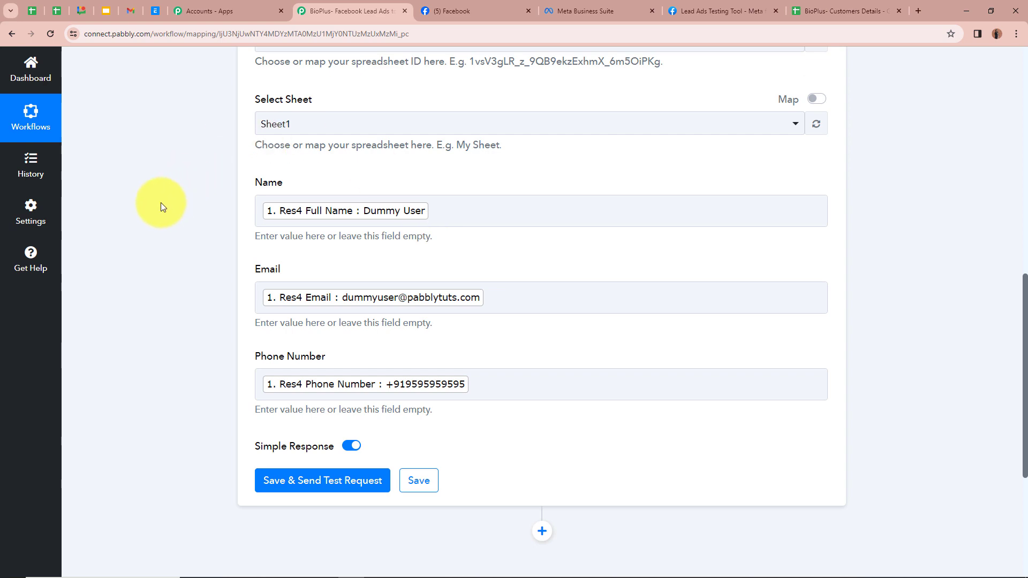
scroll(160, 203, "up", 12)
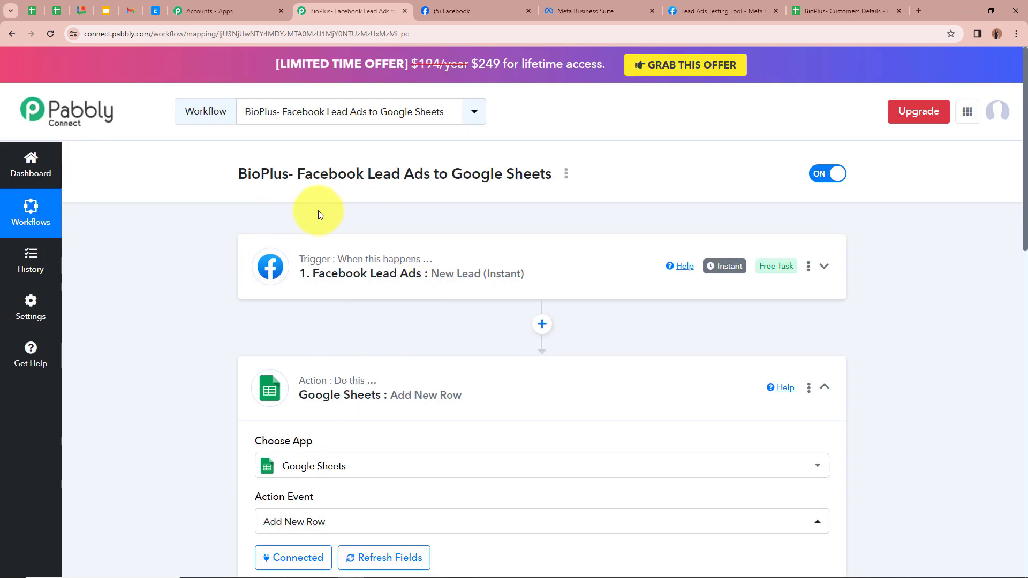
scroll(318, 211, "down", 8)
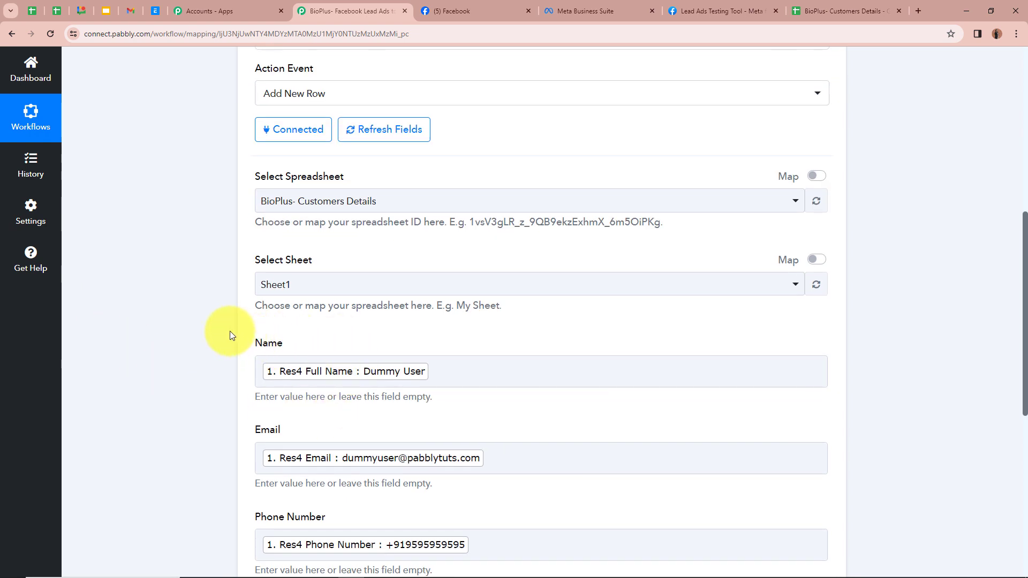
scroll(230, 333, "down", 2)
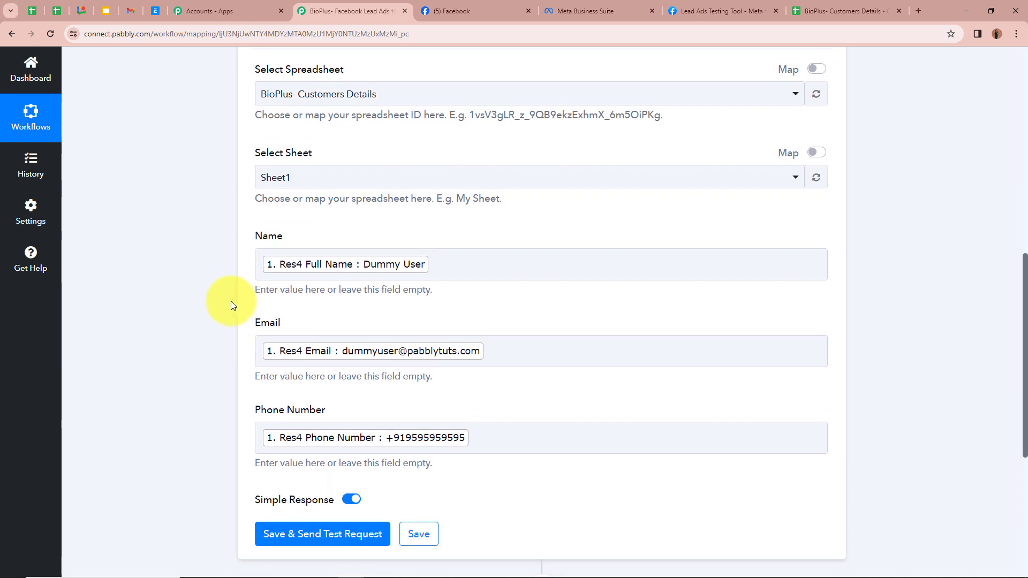
scroll(218, 292, "down", 2)
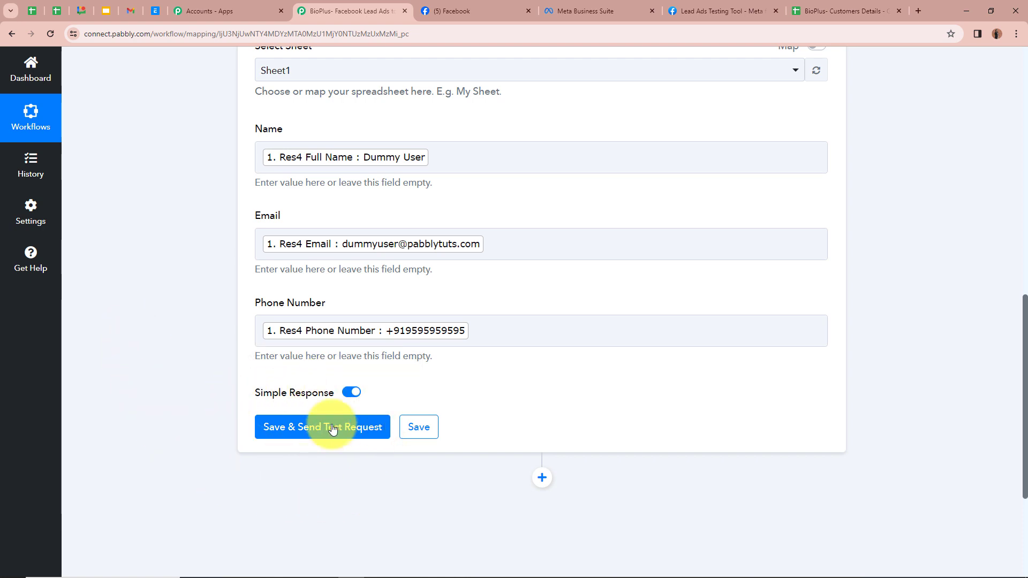
left_click(303, 427)
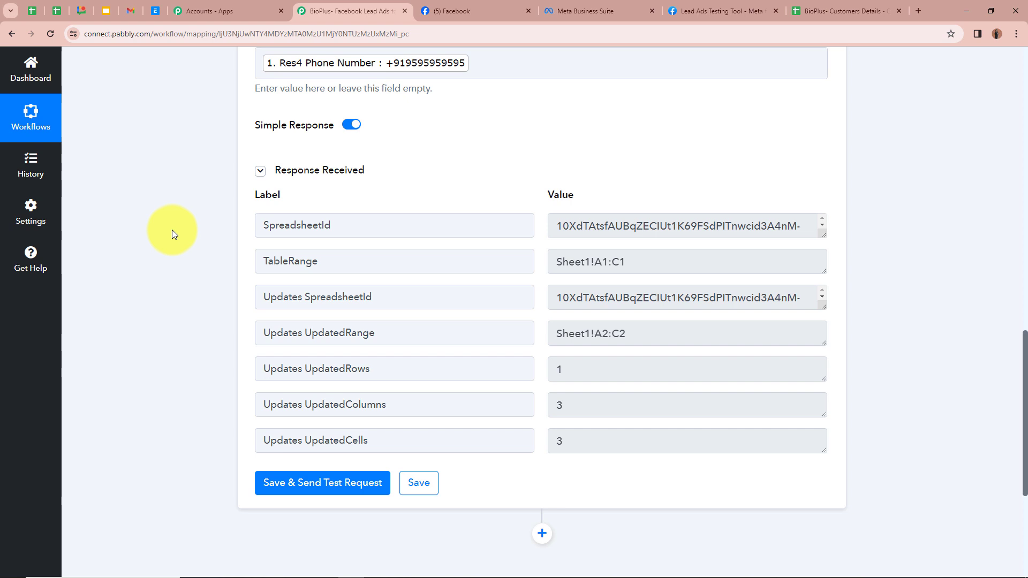
left_click(841, 10)
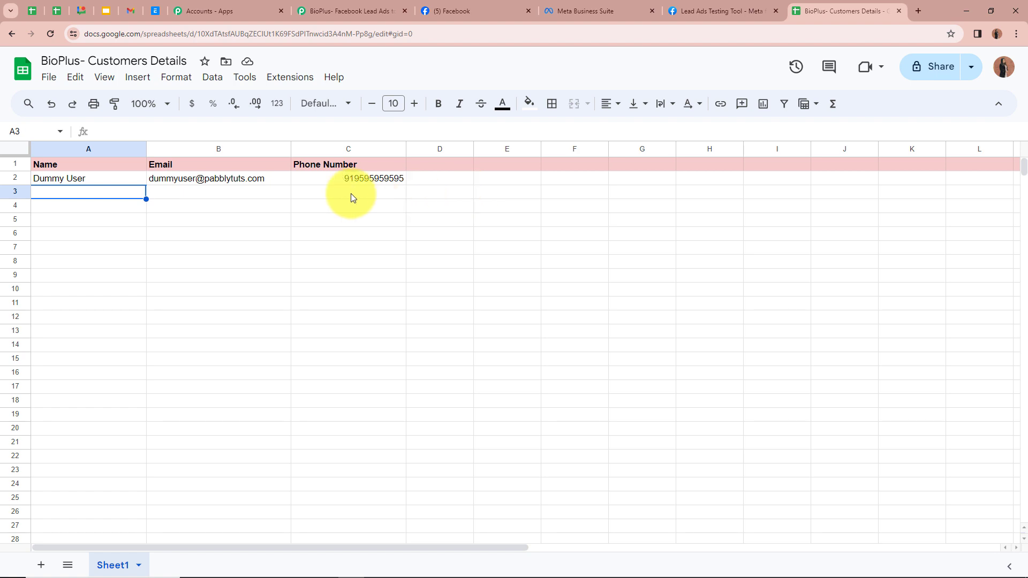
After checking row 2 holds the dummy lead, go to the Lead Ads Testing Tool page
left_click(724, 11)
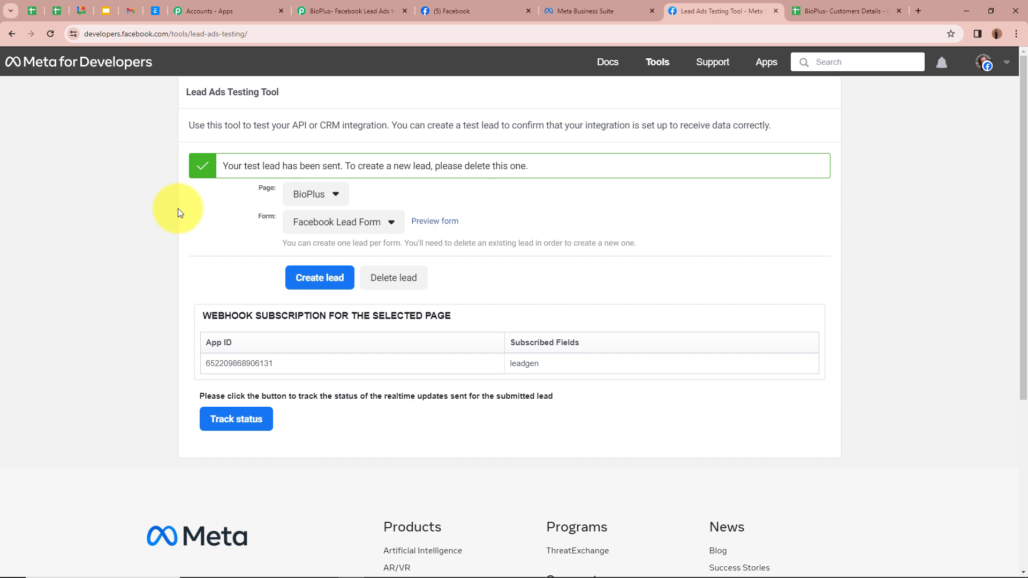
Delete the earlier test lead, reload the testing tool, and select the BioPlus page
left_click(410, 277)
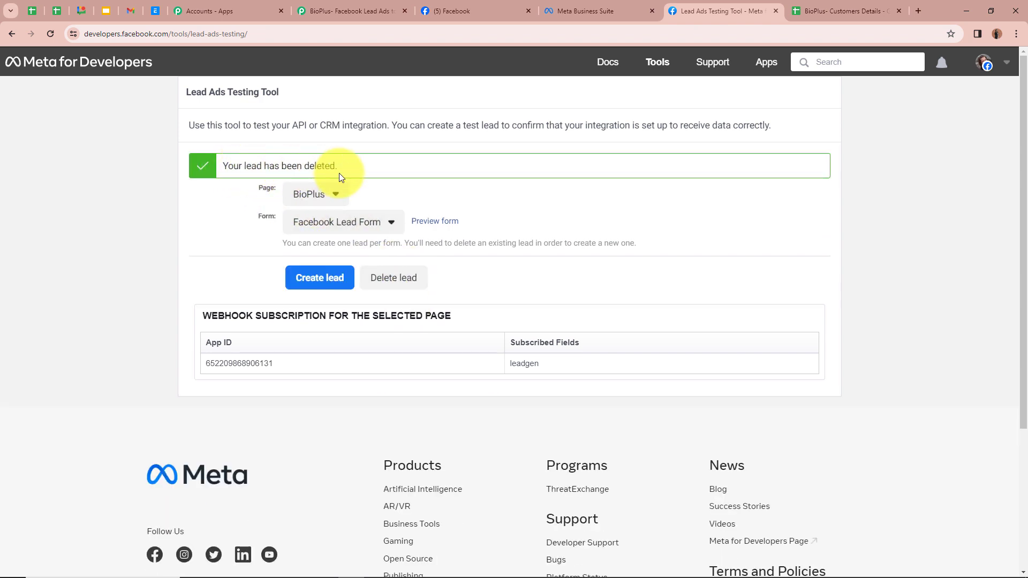
left_click(52, 33)
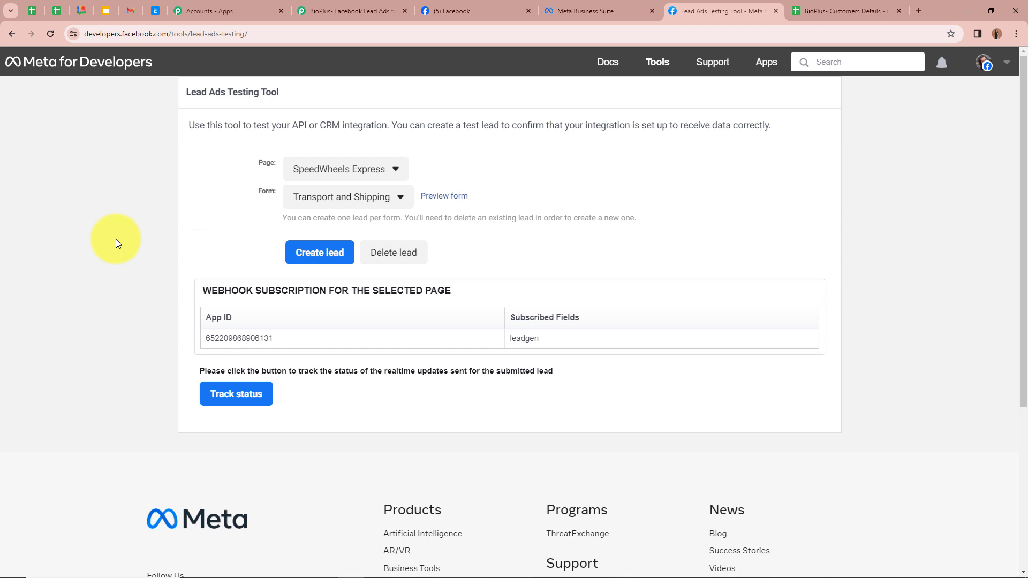
left_click(351, 169)
left_click(328, 376)
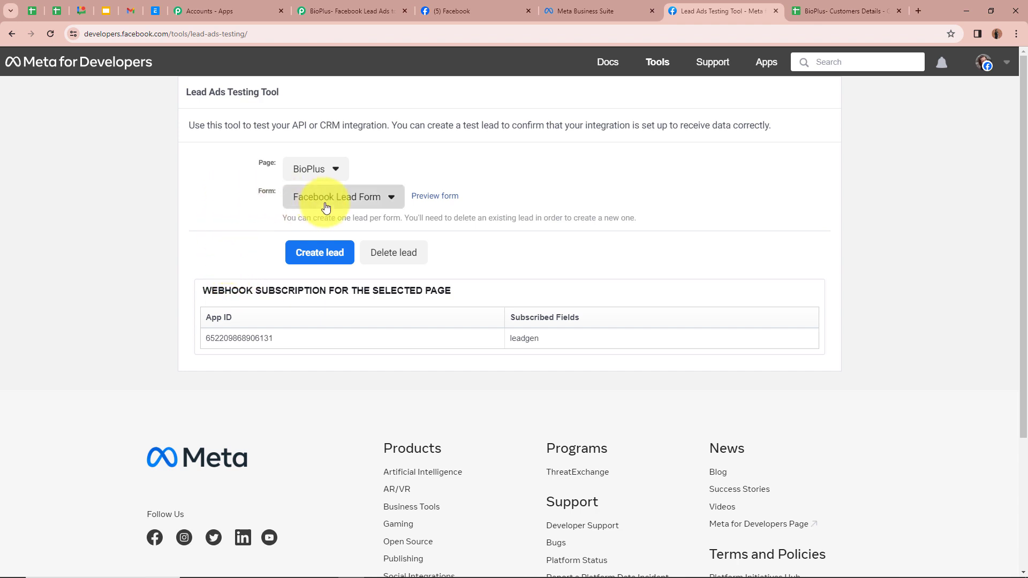
Keep Facebook Lead Form as the form and preview it with test details
left_click(329, 202)
left_click(309, 220)
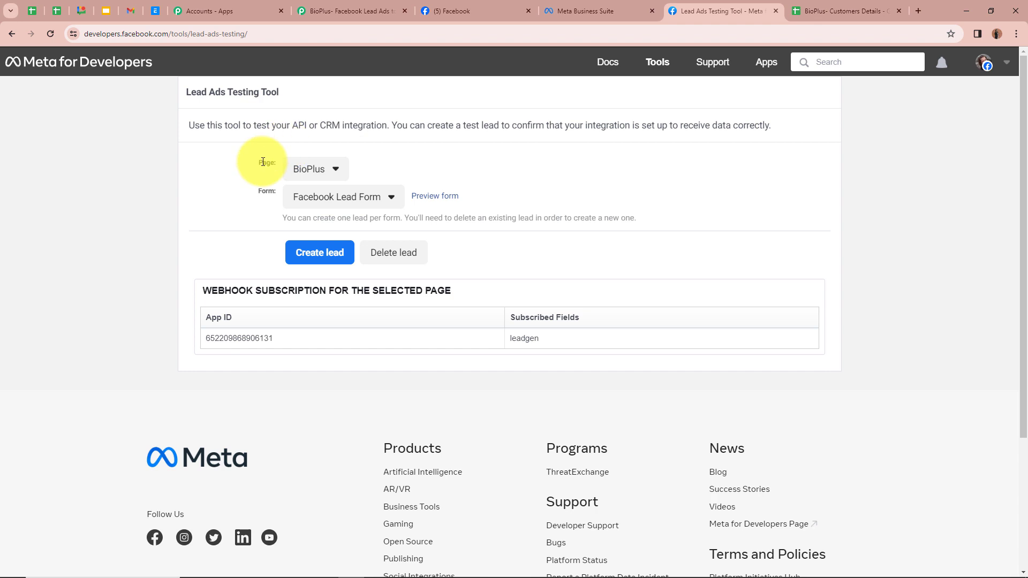
left_click(443, 197)
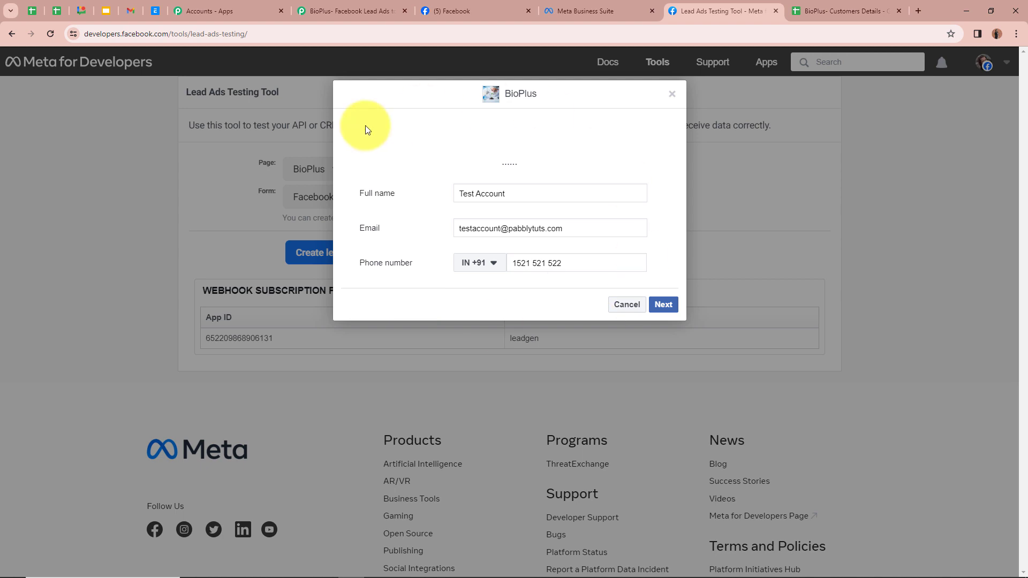
Submit the previewed BioPlus test lead and switch to the Customers Details spreadsheet
left_click(664, 304)
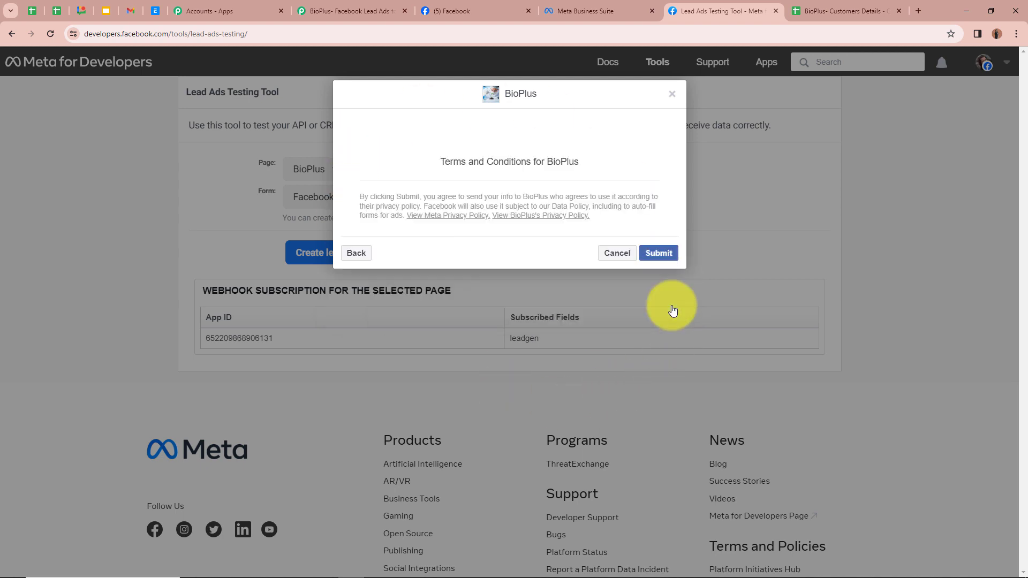
left_click(659, 254)
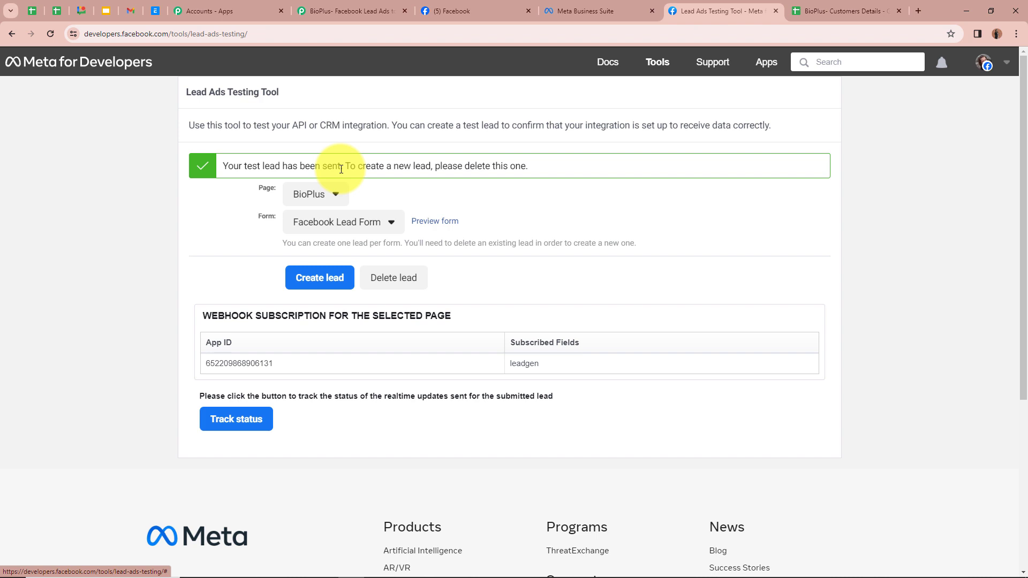
left_click(858, 5)
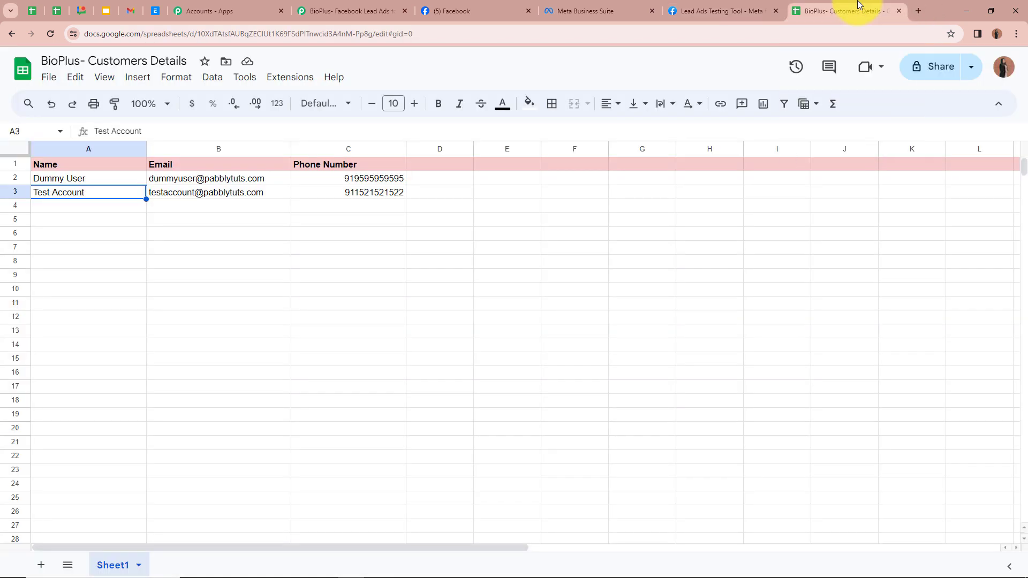
Verify the new lead's name, email and phone in A3, B3 and C3, then return to Pabbly
left_click(85, 210)
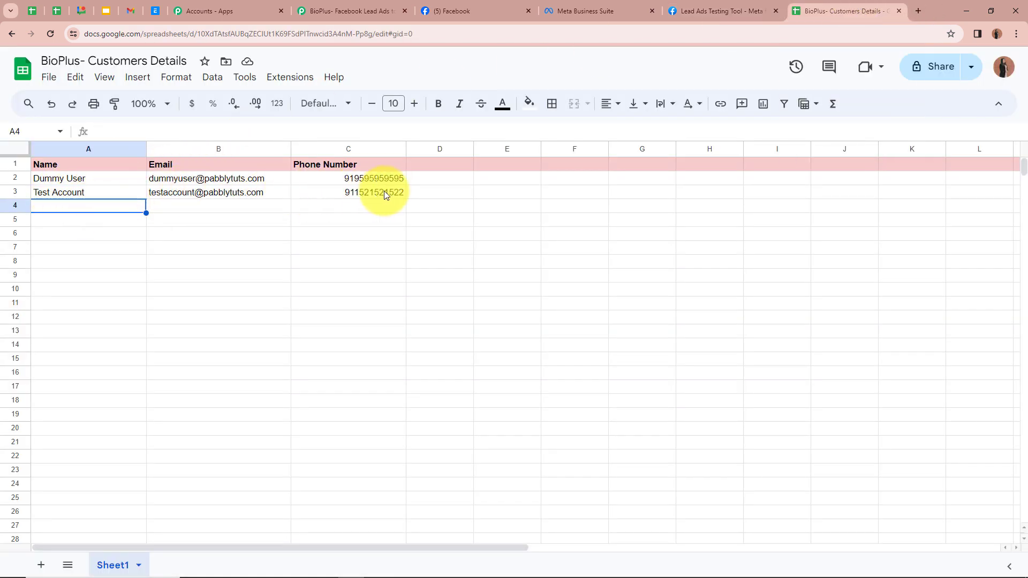
left_click(69, 195)
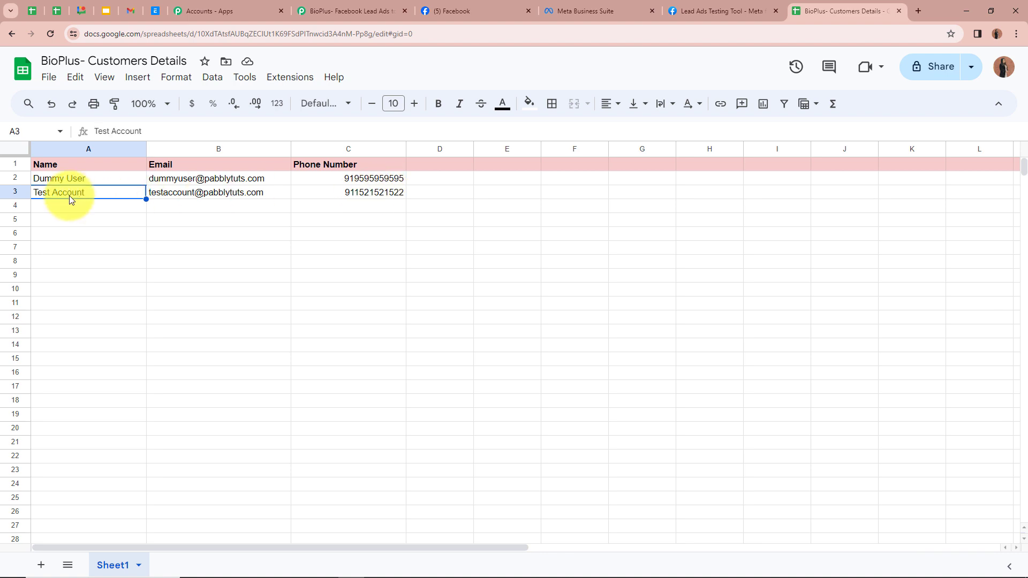
left_click(206, 194)
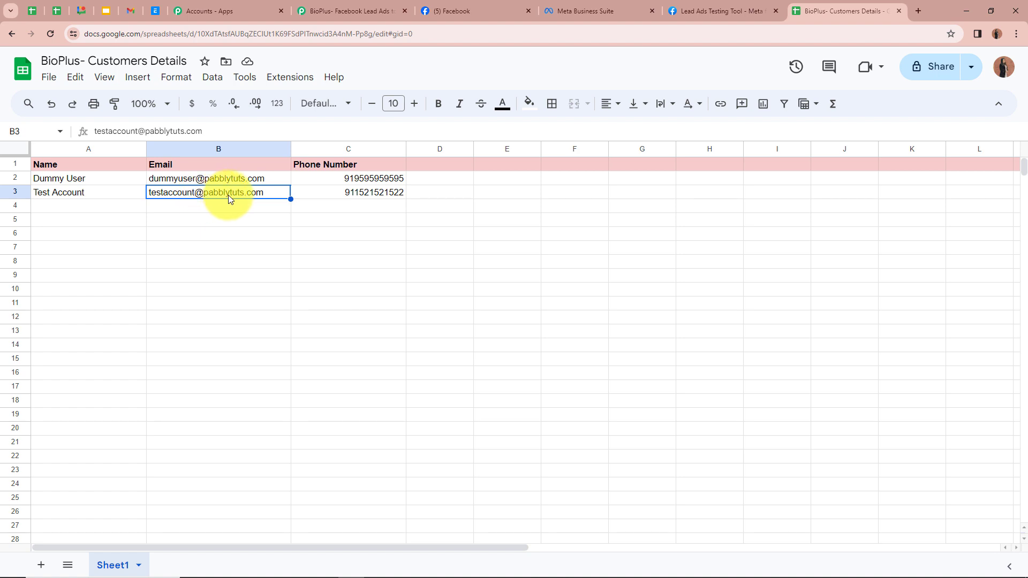
mouse_move(240, 198)
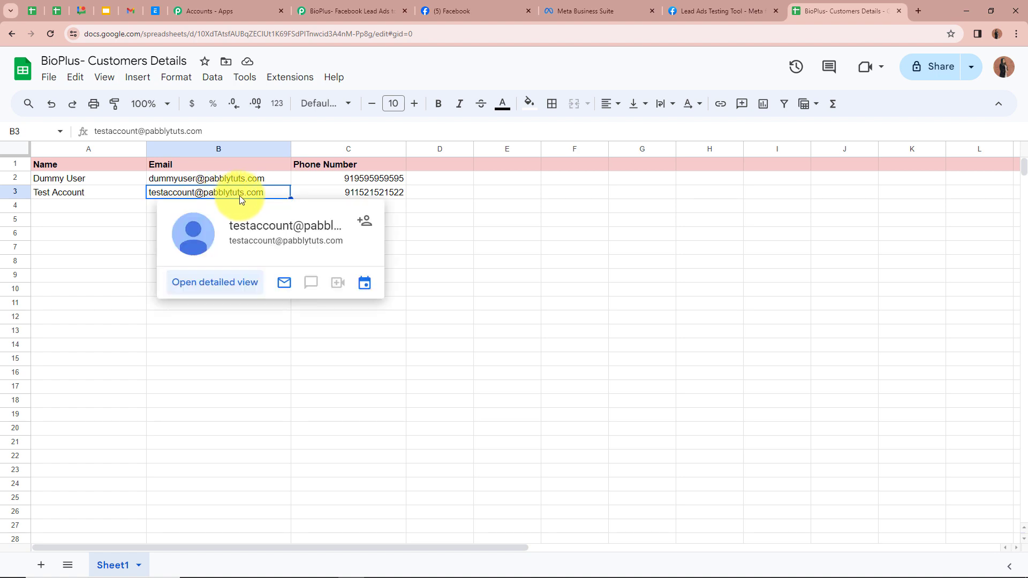
left_click(390, 193)
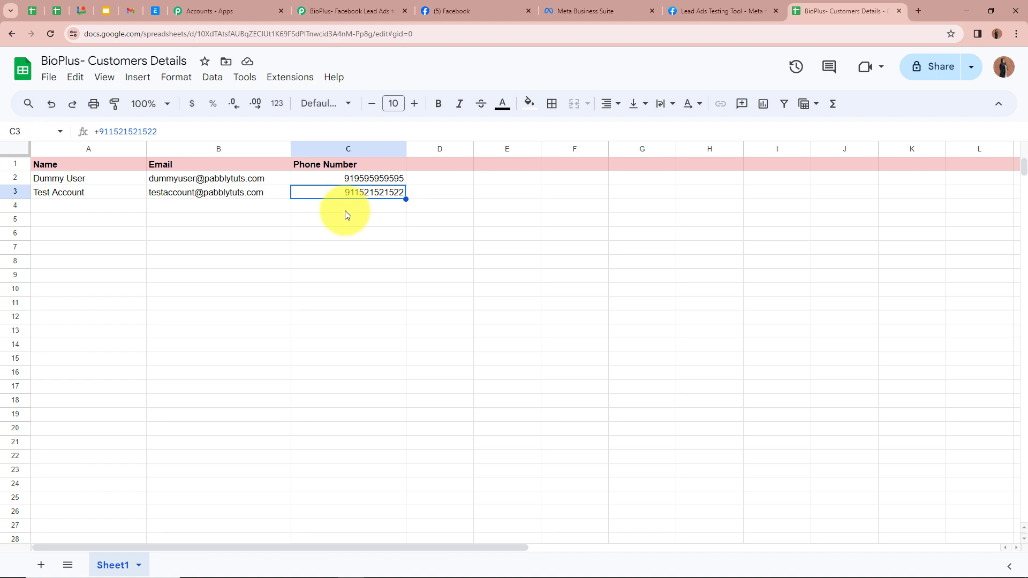
left_click(353, 11)
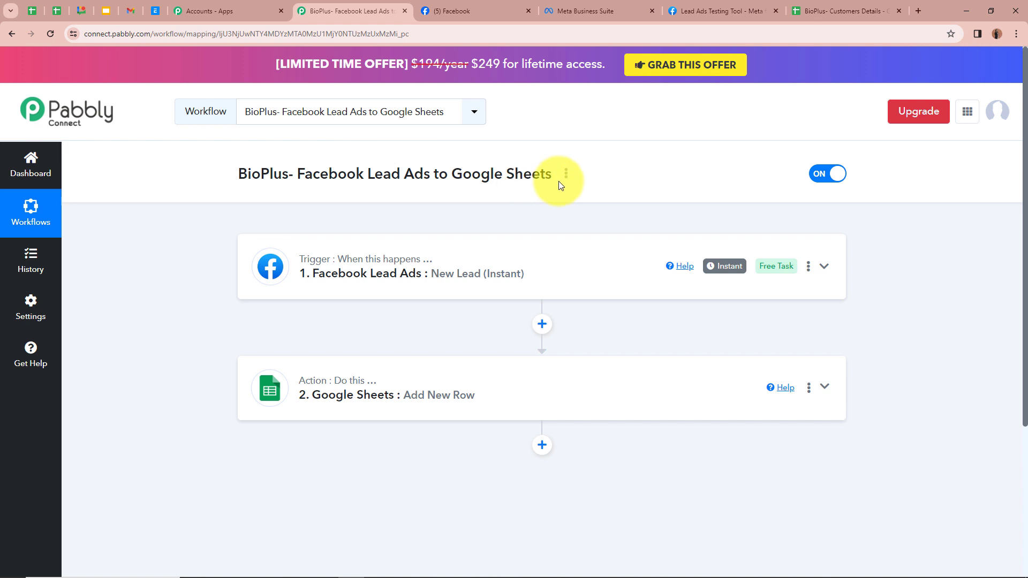
mouse_move(321, 393)
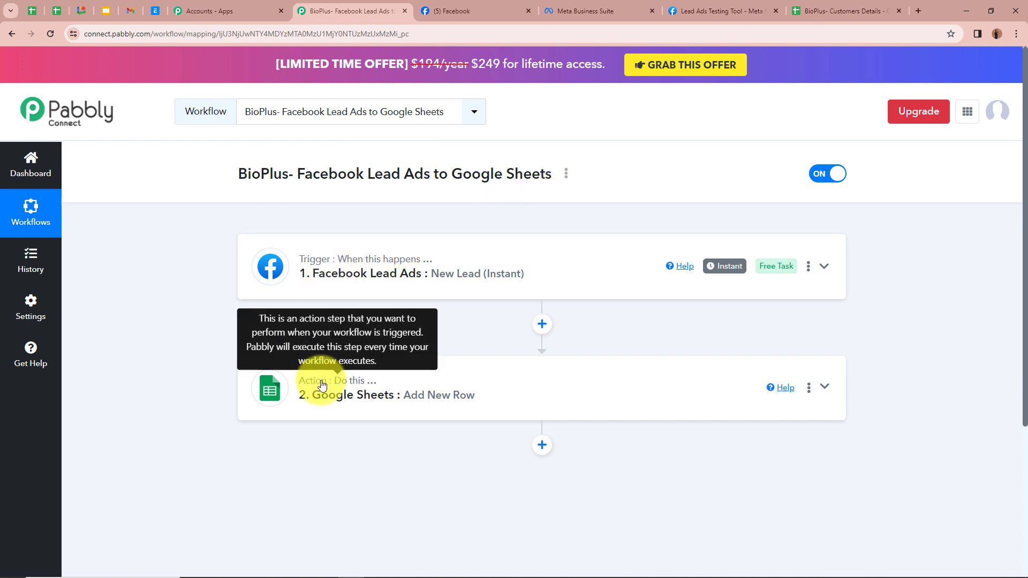